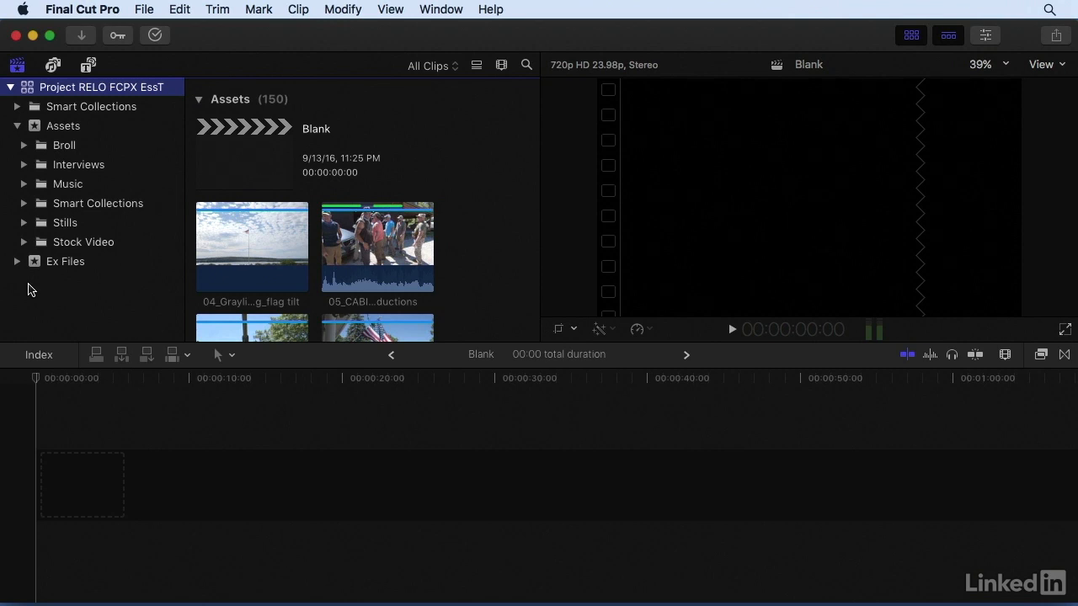
# Open the Video FX BEGIN project from Ex Files, Chapter 9, keyword collection 9.4.
pyautogui.click(20, 262)
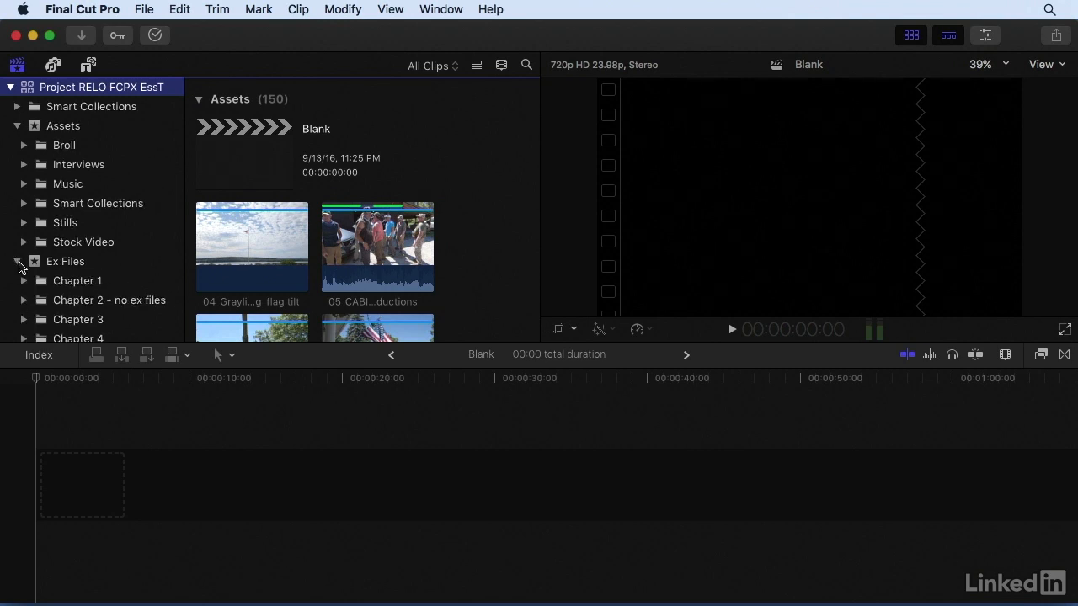
pyautogui.scroll(-5, 21, 264)
pyautogui.click(67, 307)
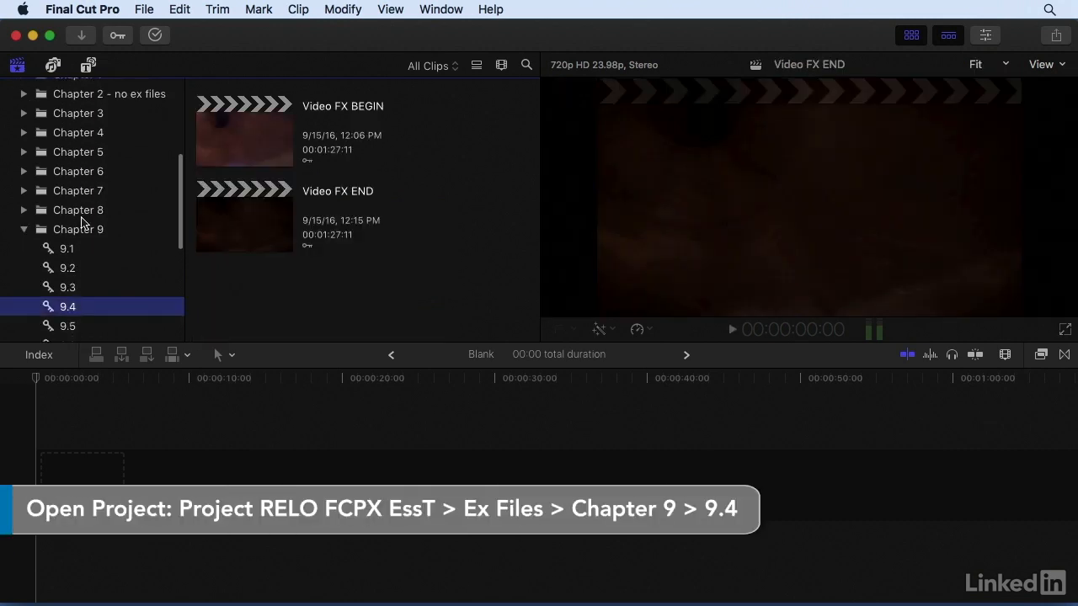
pyautogui.doubleClick(215, 151)
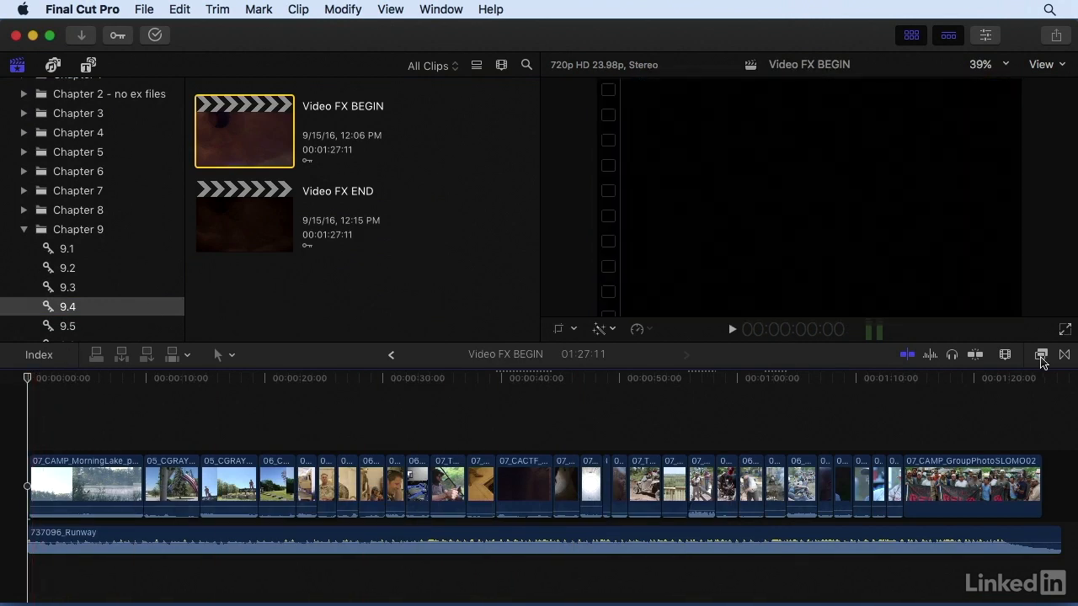
# Show the effects browser and look through the available categories, including the Basics, Blur and Color video effects.
pyautogui.click(1041, 355)
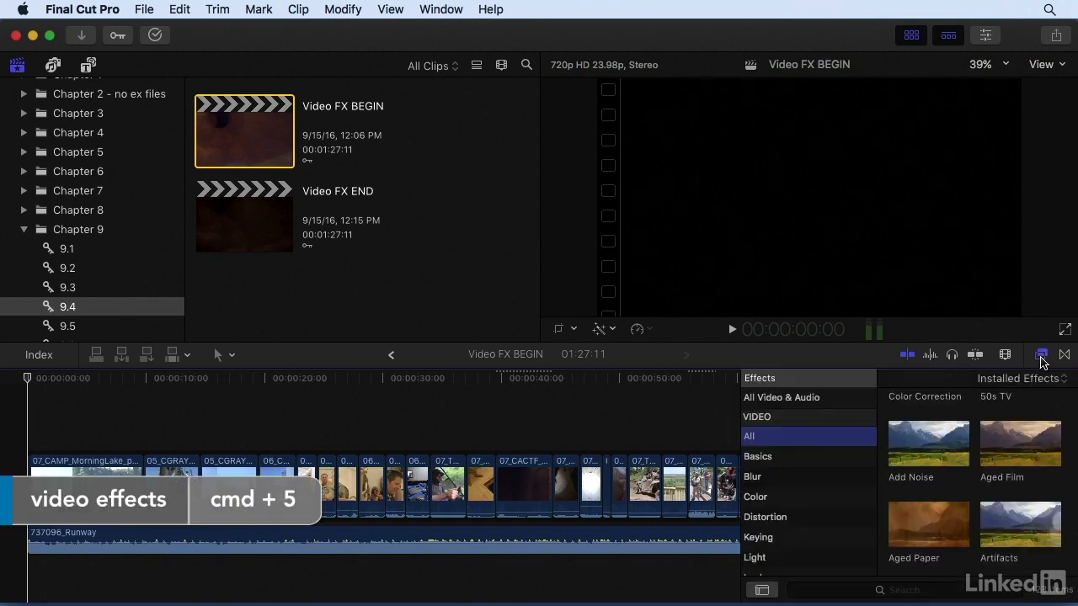
pyautogui.scroll(-6, 769, 422)
pyautogui.scroll(2, 768, 448)
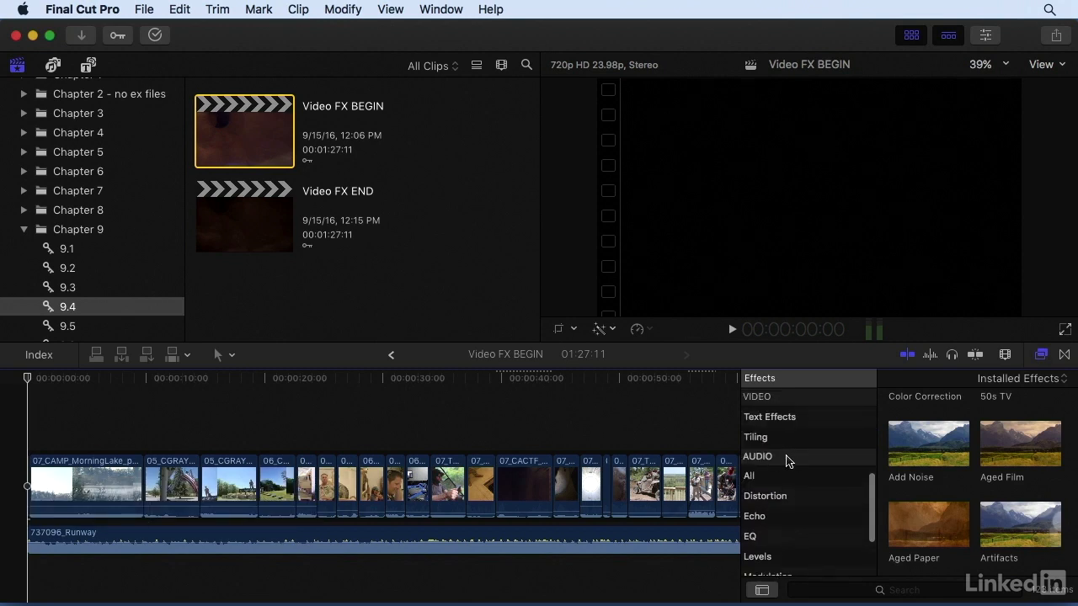
pyautogui.scroll(6, 794, 462)
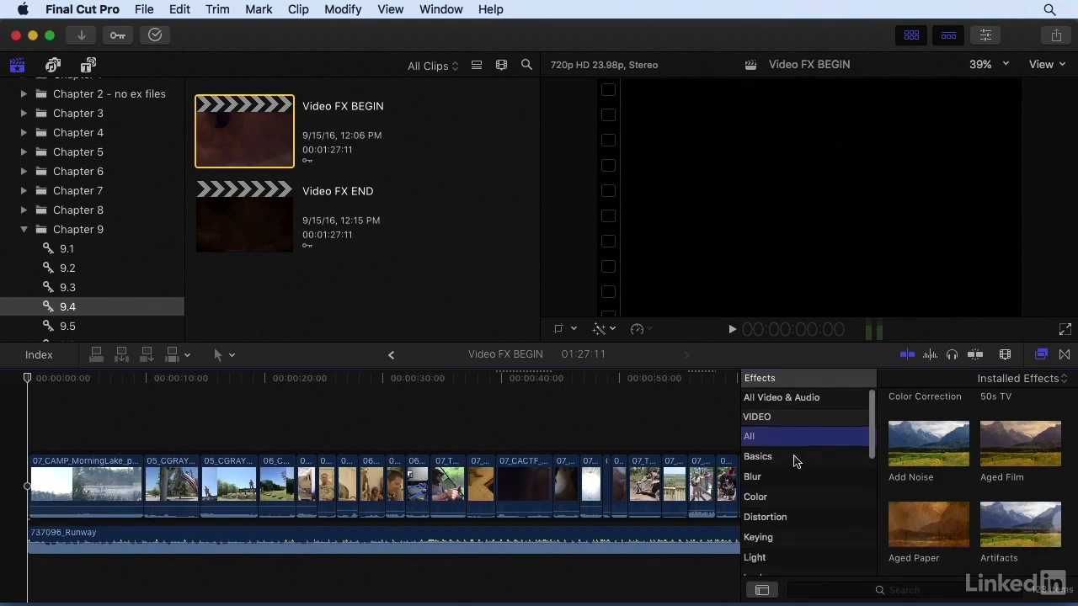
pyautogui.click(799, 462)
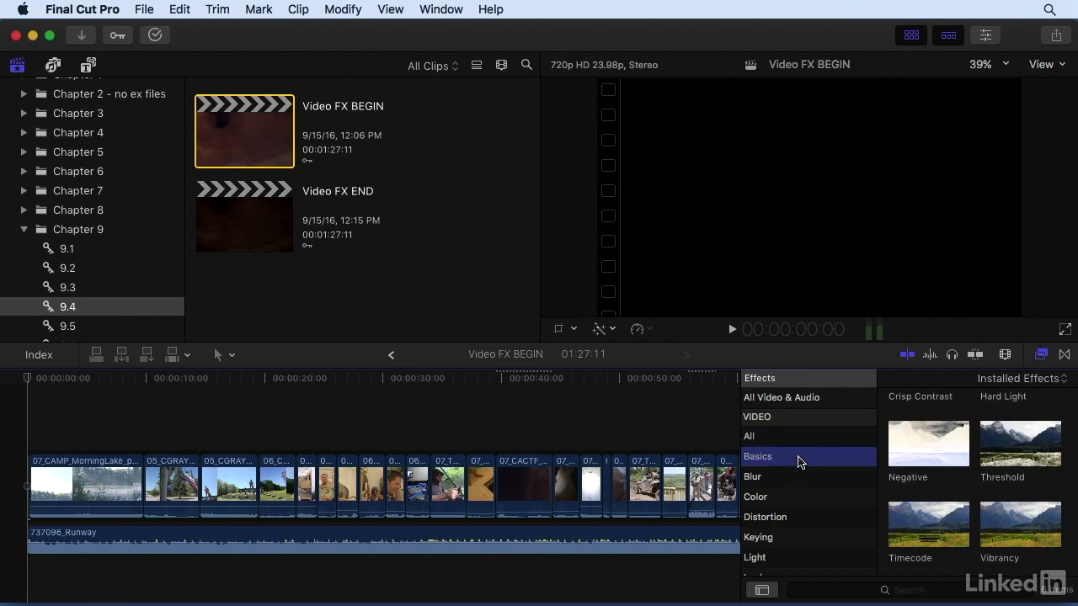
pyautogui.scroll(3, 905, 460)
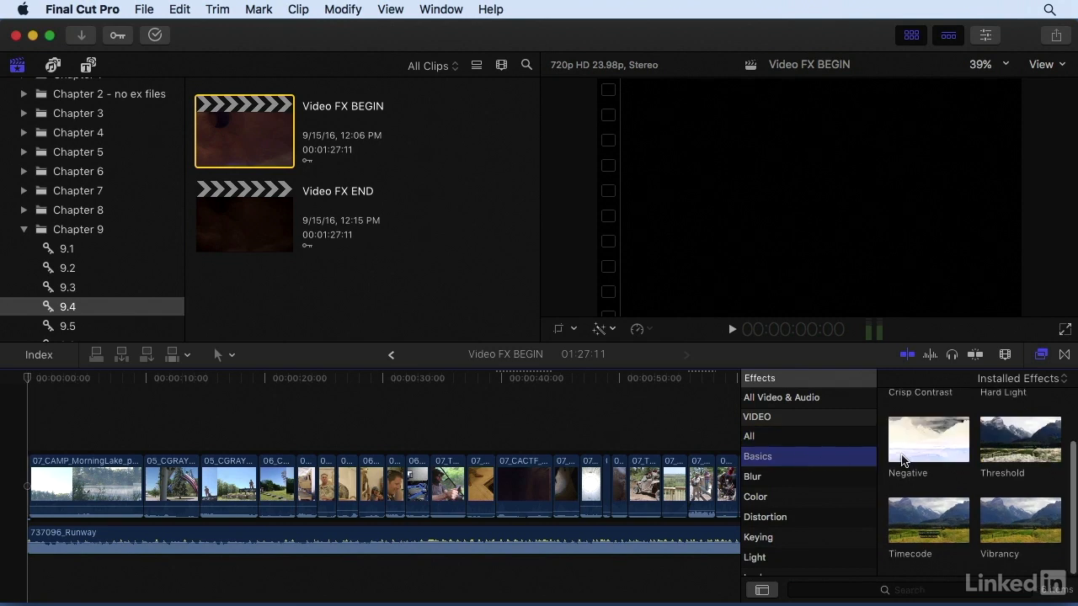
pyautogui.click(833, 476)
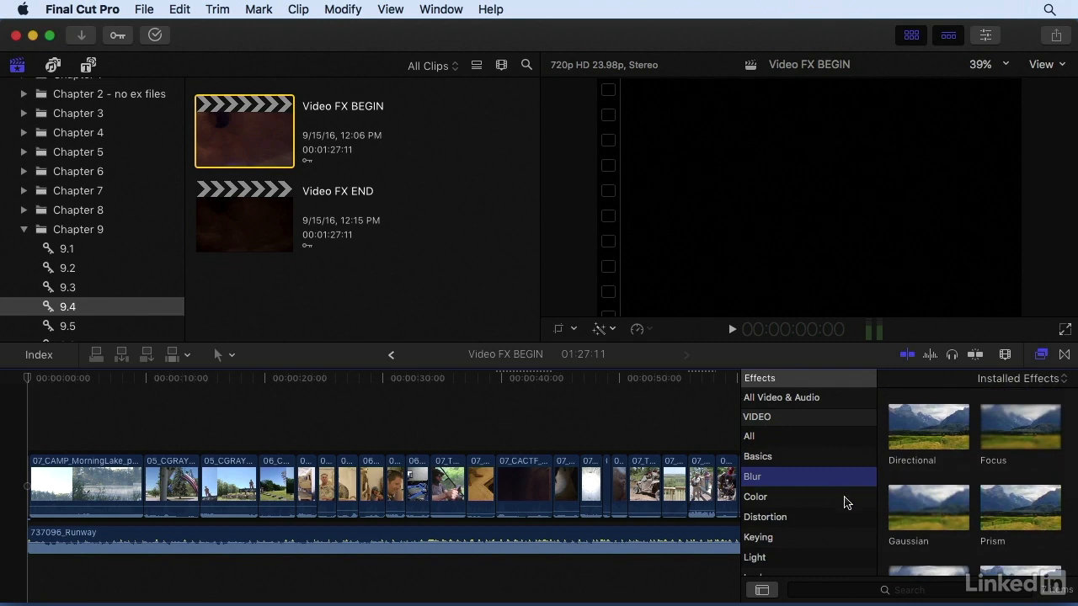
pyautogui.click(845, 498)
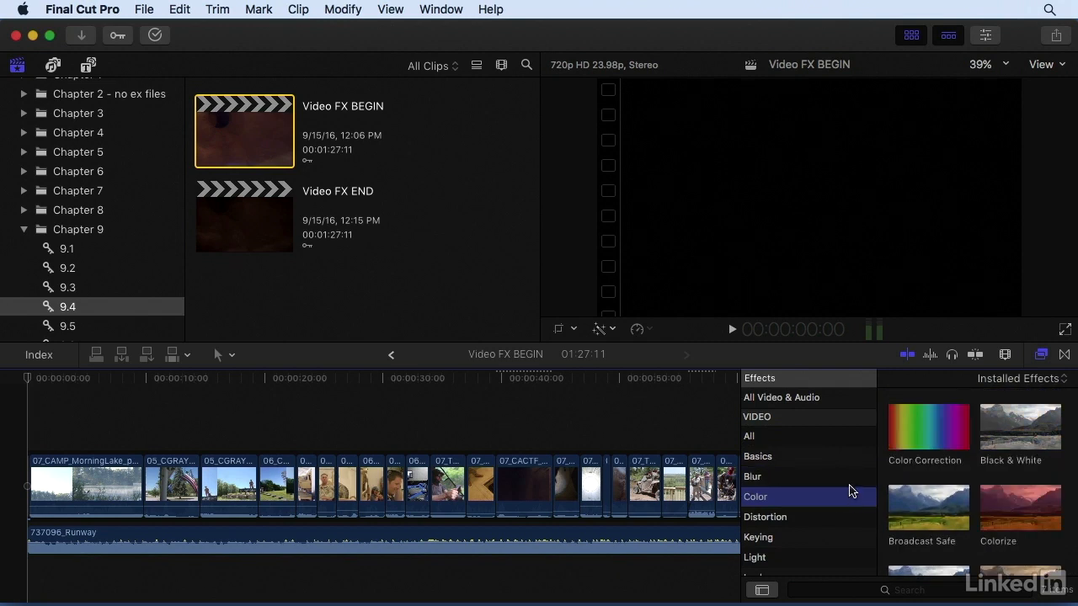
# Preview the Basics video effects on the opening morning lake clip in the timeline.
pyautogui.click(847, 464)
pyautogui.click(78, 468)
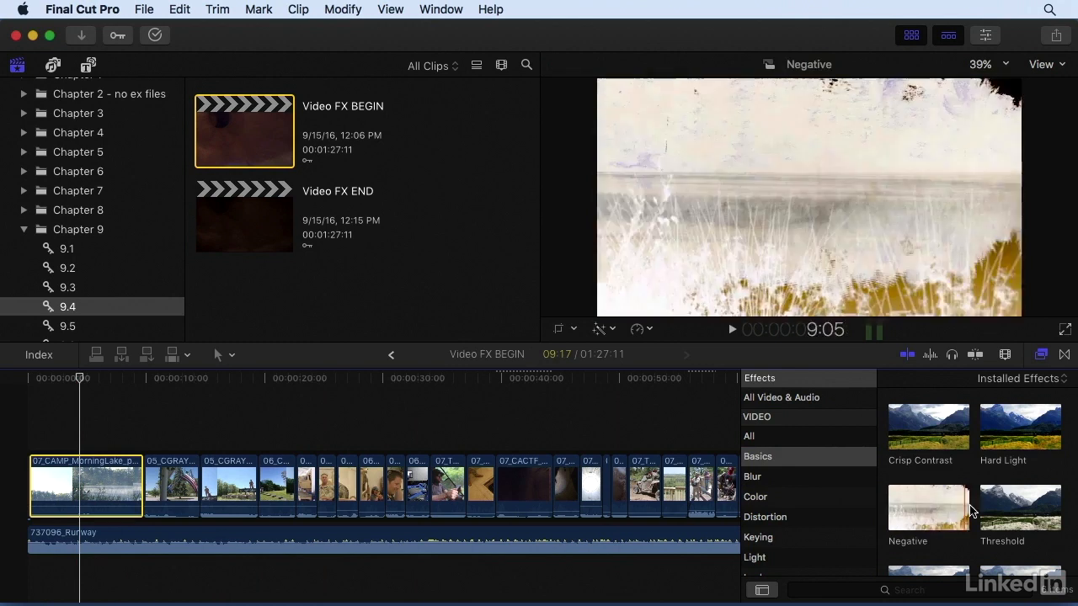
pyautogui.scroll(-2, 1011, 522)
pyautogui.scroll(-1, 1006, 542)
pyautogui.scroll(1, 1011, 541)
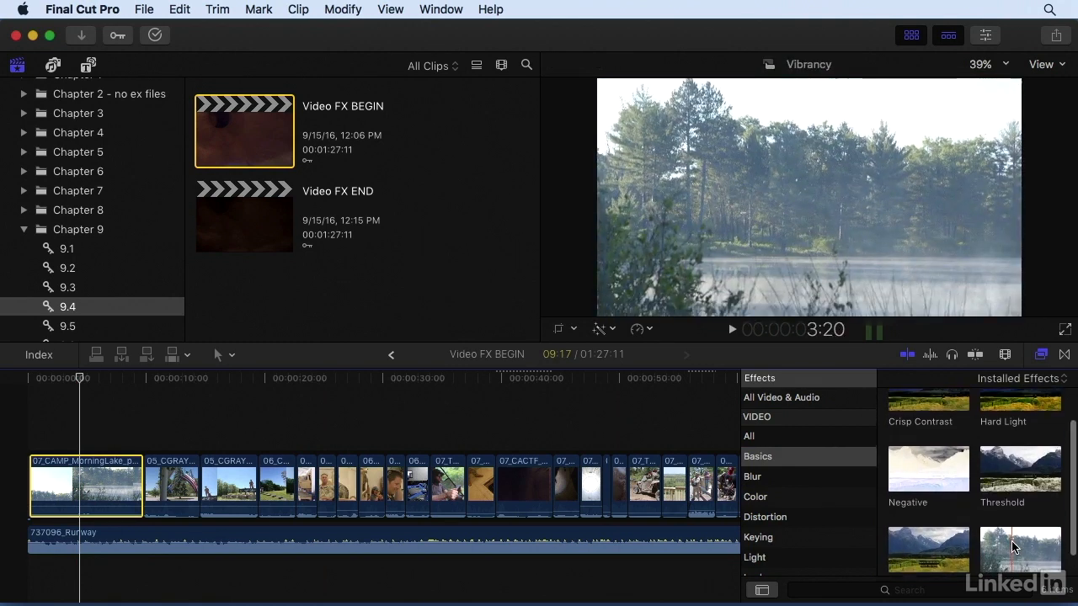
# Try the Threshold effect on the opening morning lake clip, and undo it.
pyautogui.moveTo(1020, 465); pyautogui.dragTo(82, 484)
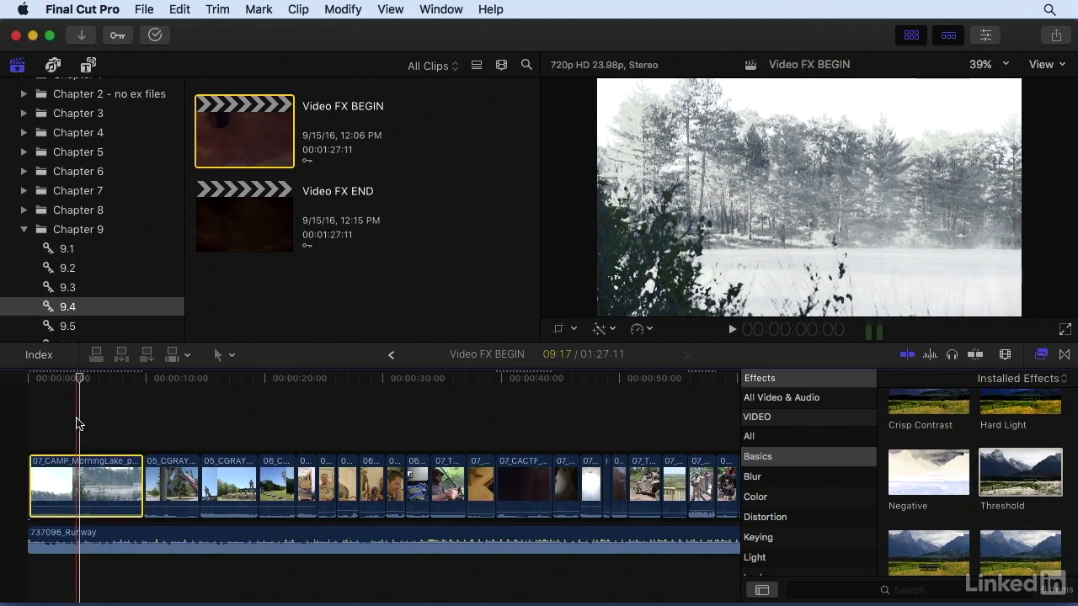
pyautogui.press('super+z')
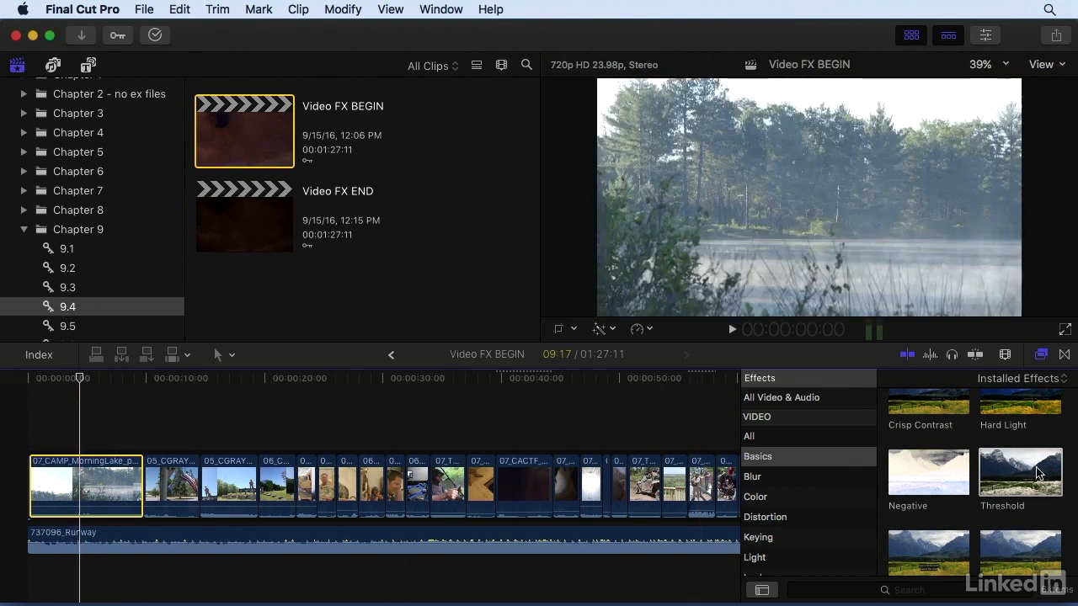
# Fit the whole timeline in view and apply the Threshold effect to all video clips at once.
pyautogui.click(1029, 473)
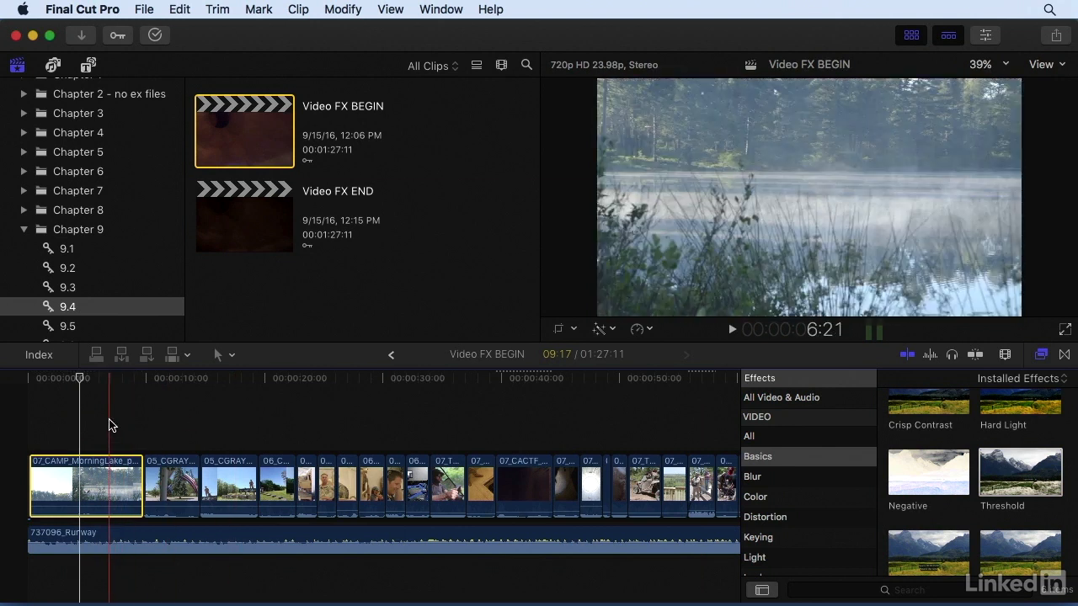
pyautogui.hotkey('shift', 'z')
pyautogui.moveTo(91, 418); pyautogui.dragTo(608, 517)
pyautogui.doubleClick(1017, 473)
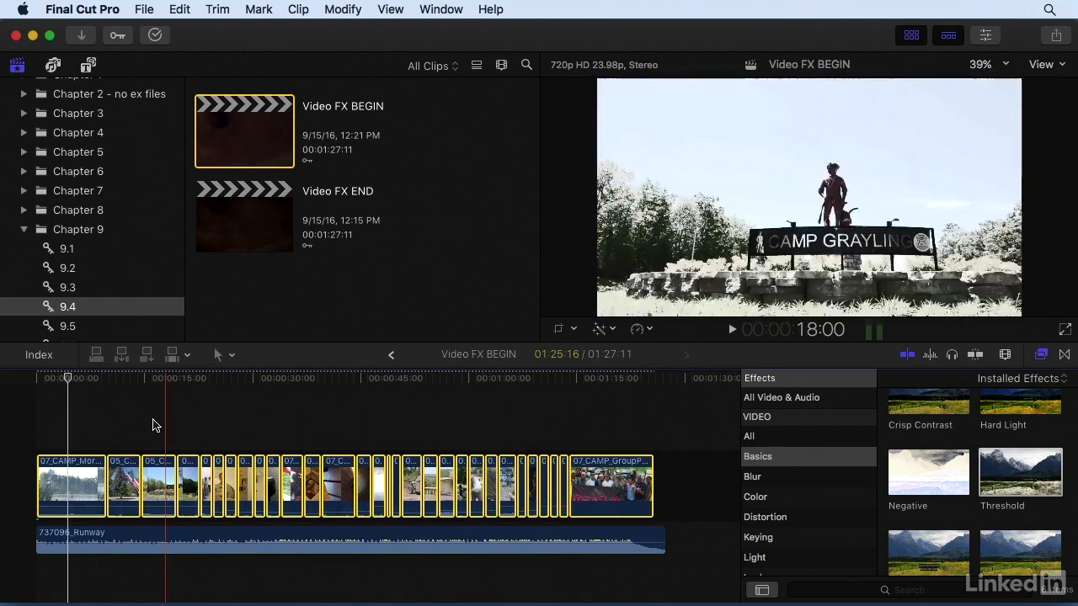
# In the inspector, set the opening lake clip's Threshold effect to Smoothness 0.39 and Threshold 0.26.
pyautogui.click(88, 434)
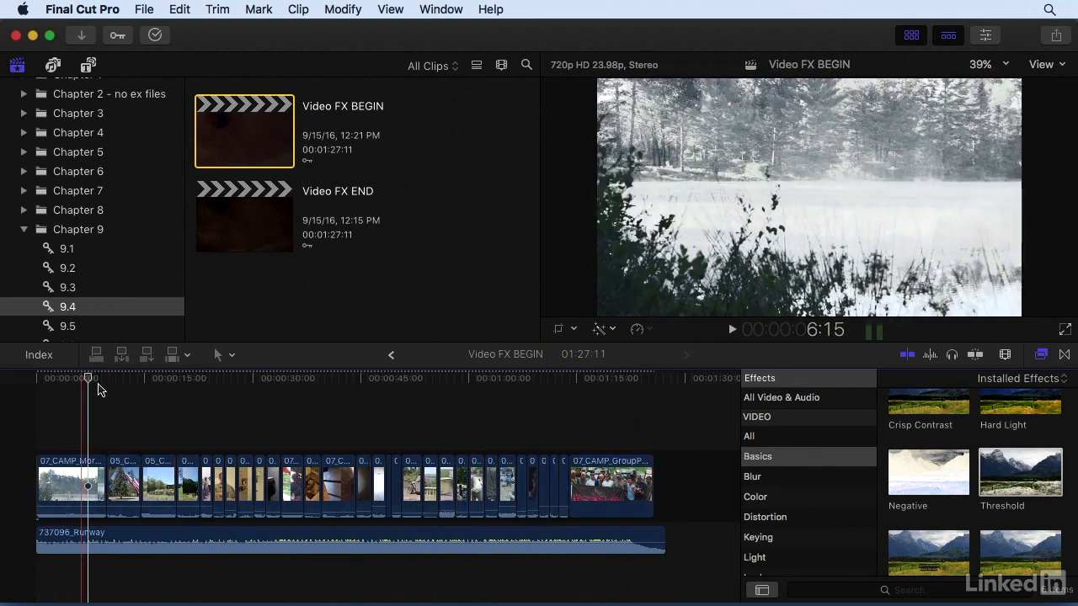
pyautogui.click(987, 38)
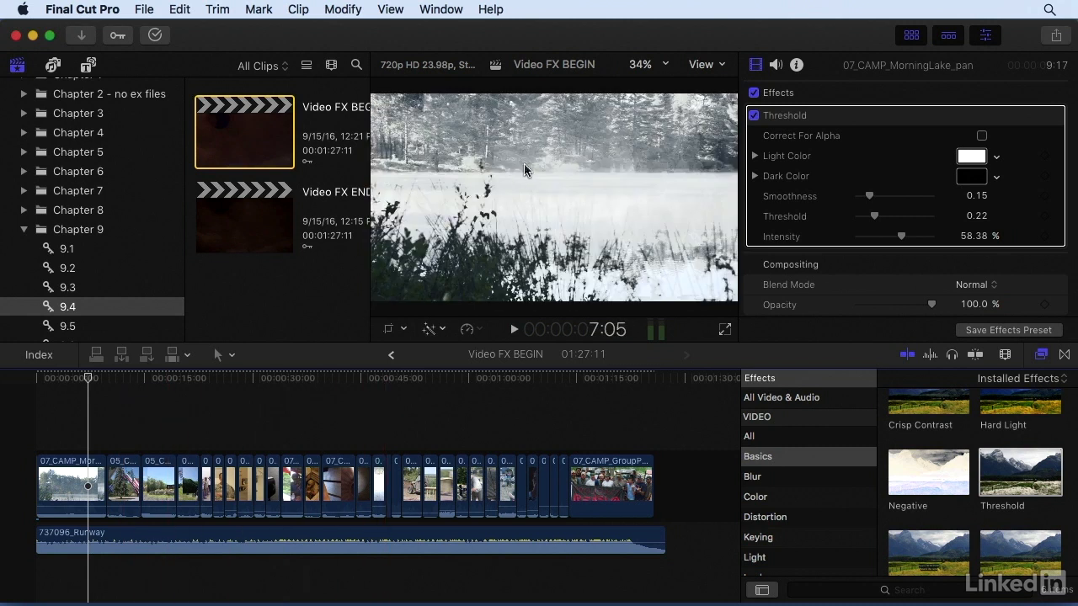
pyautogui.moveTo(874, 217); pyautogui.dragTo(889, 201)
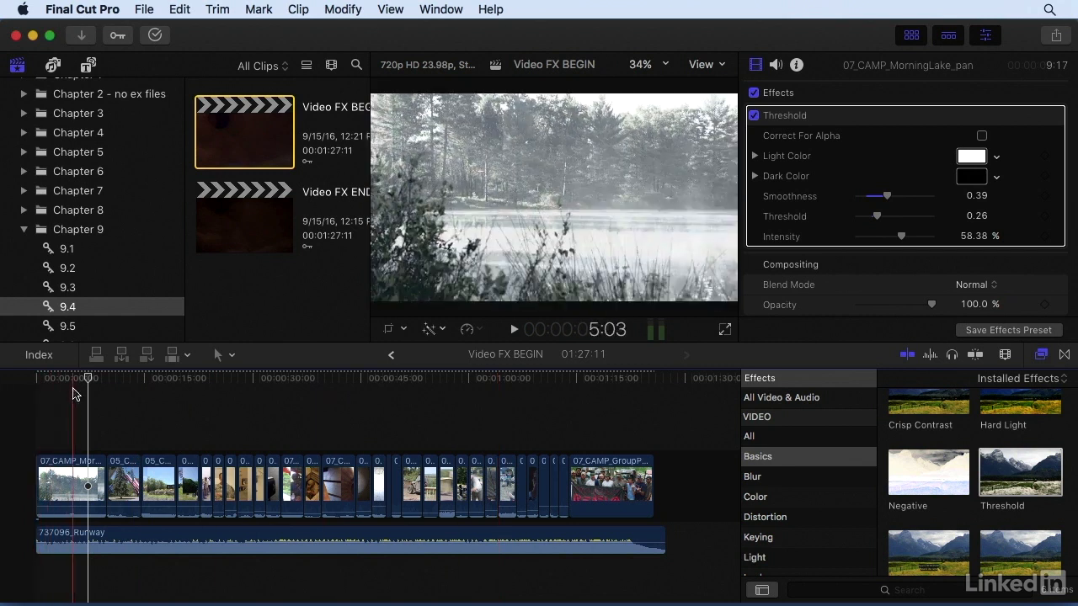
# Undo the parameter adjustments and the Threshold effect applied across the video clips.
pyautogui.press('super+z')
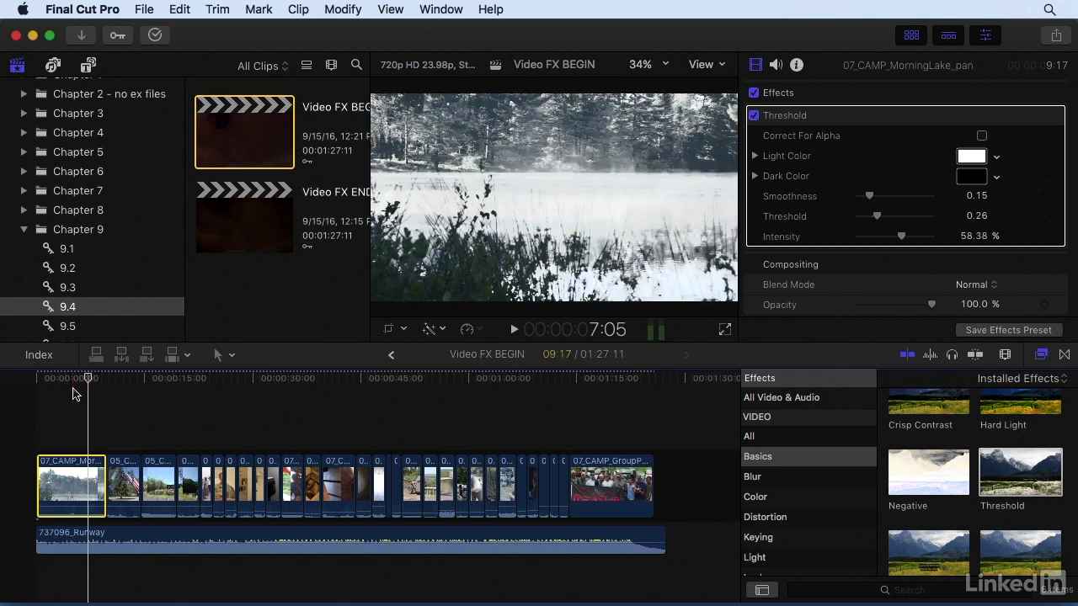
pyautogui.press('super+z')
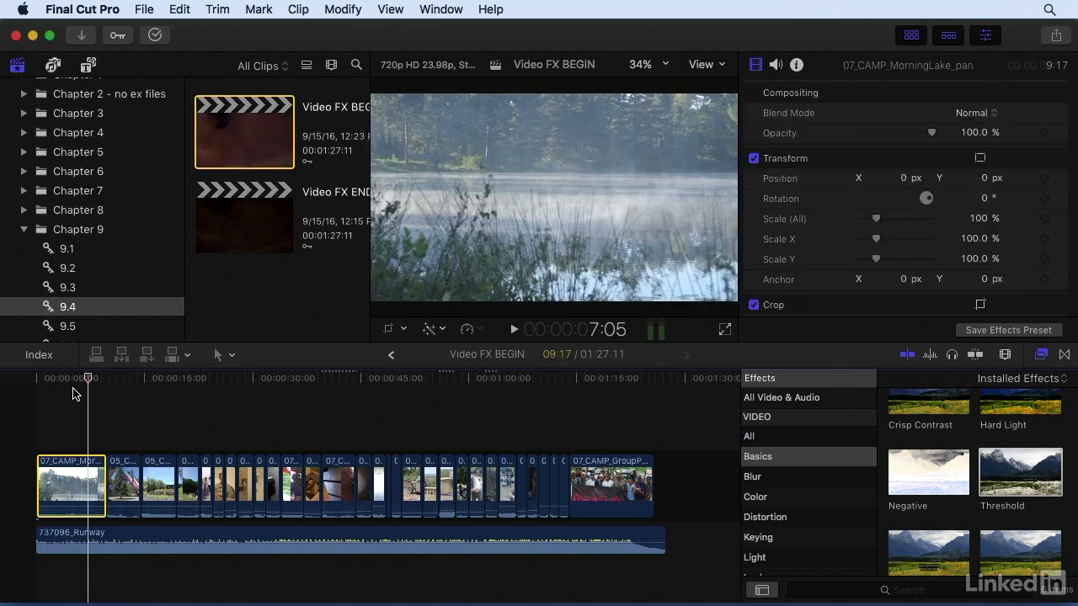
# Combine all video clips in the timeline, without the music, into a new compound clip named Video FX NEST1.
pyautogui.moveTo(68, 399); pyautogui.dragTo(616, 482)
pyautogui.rightClick(615, 482)
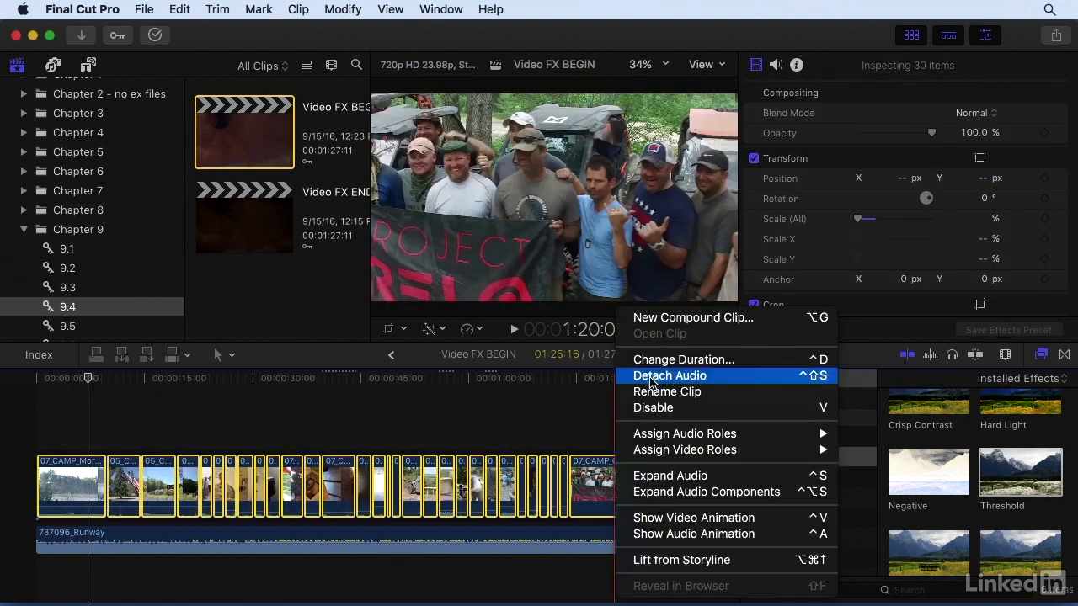
pyautogui.click(644, 318)
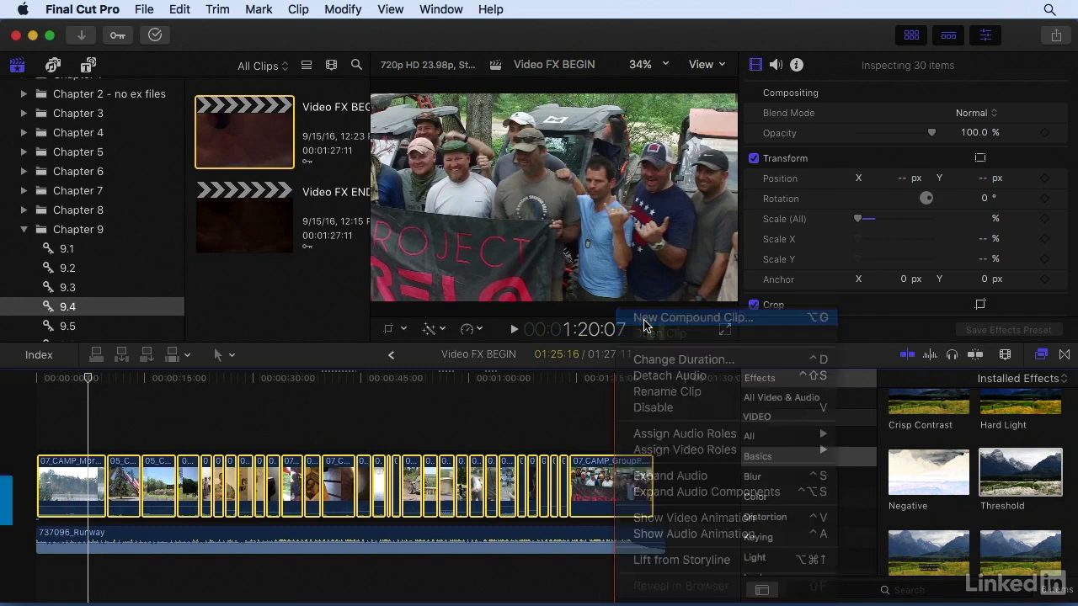
pyautogui.click(482, 68)
pyautogui.moveTo(481, 67); pyautogui.dragTo(589, 67)
pyautogui.press('BackSpace')
pyautogui.write('NEST1')
pyautogui.press('Return')
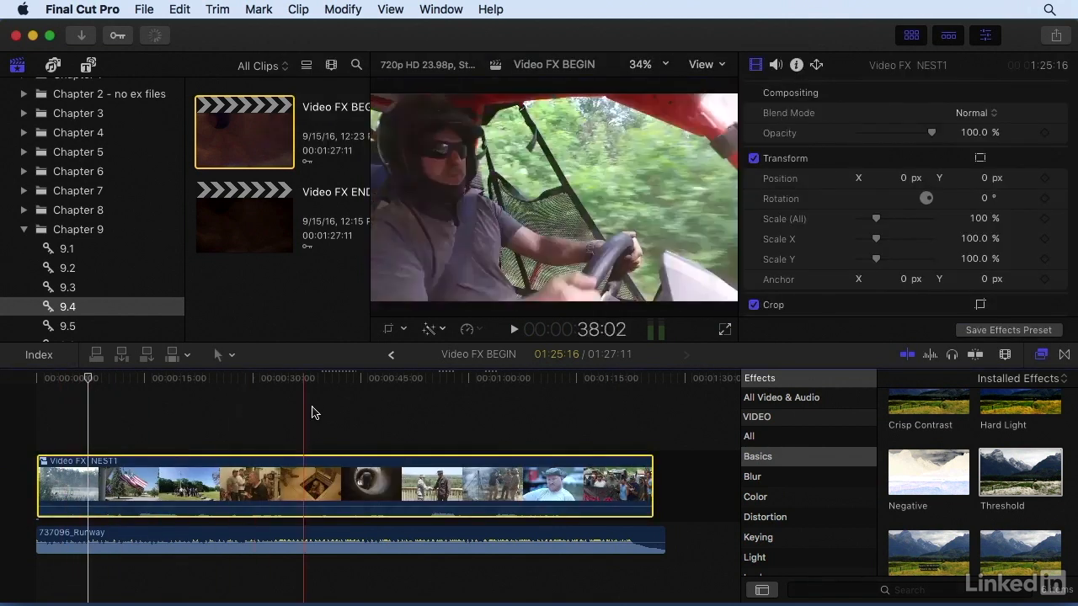
# Apply the Threshold effect to the compound clip with Smoothness 0.23 and Intensity 58.94%.
pyautogui.click(77, 433)
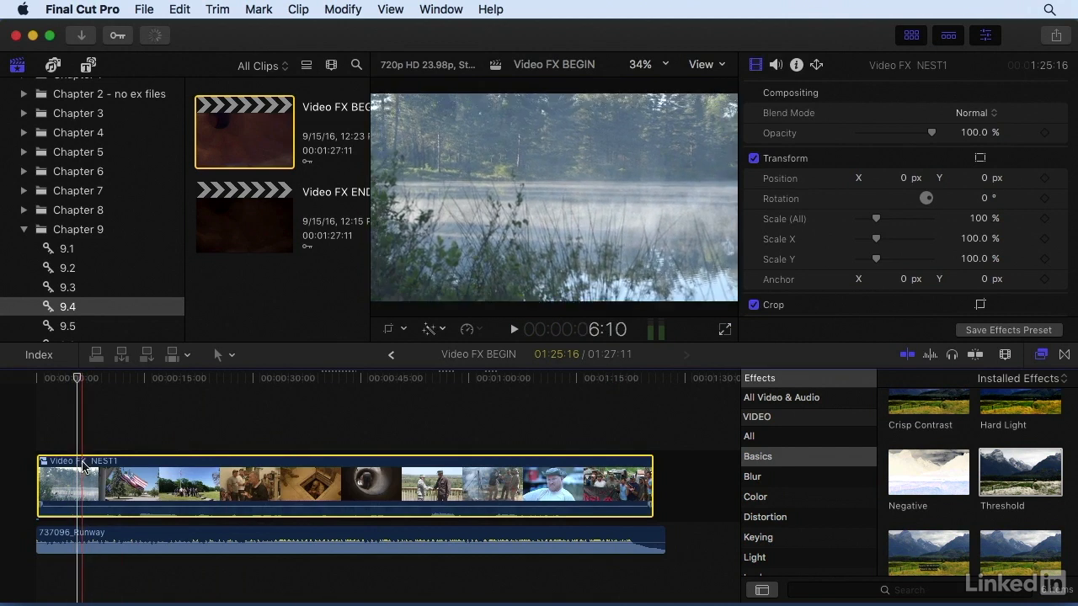
pyautogui.moveTo(1010, 463); pyautogui.dragTo(323, 482)
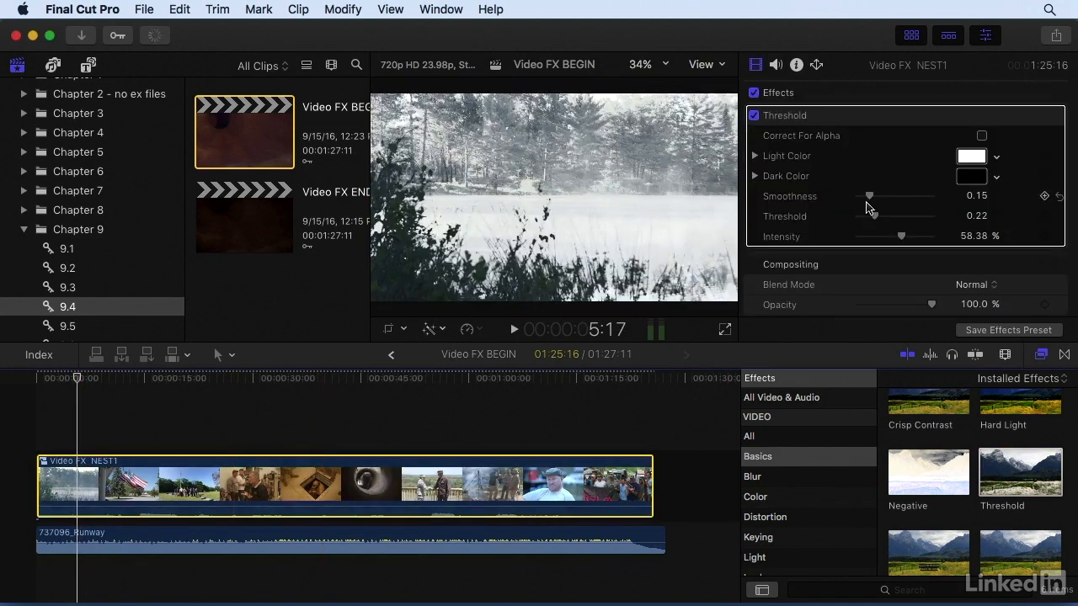
pyautogui.moveTo(870, 199); pyautogui.dragTo(877, 197)
pyautogui.moveTo(901, 236); pyautogui.dragTo(903, 243)
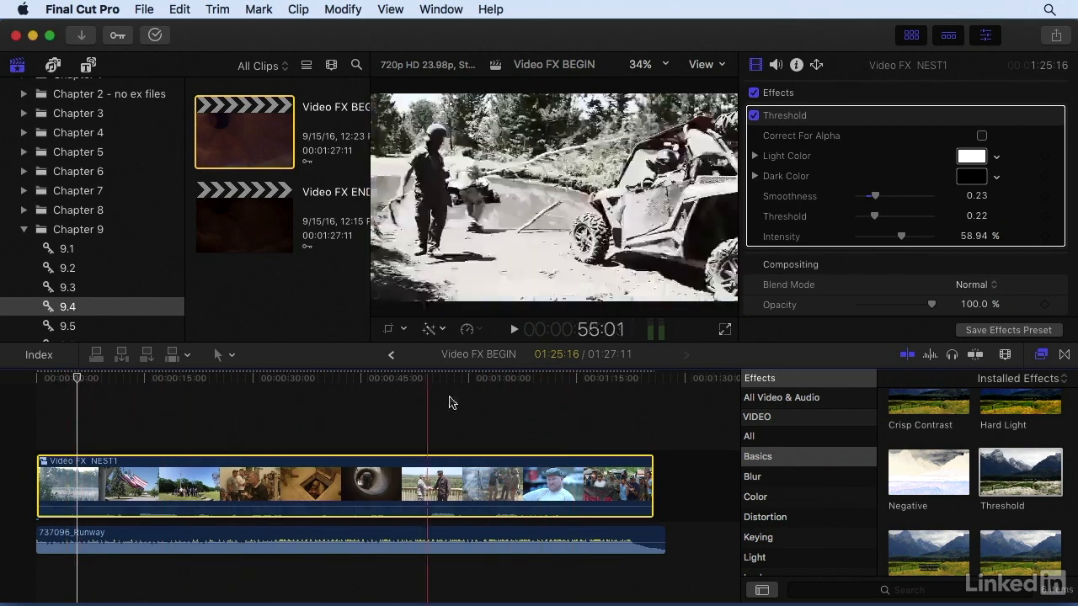
# Check the group photo near the end of the timeline and delete the Threshold effect from the compound clip.
pyautogui.click(582, 395)
pyautogui.click(826, 117)
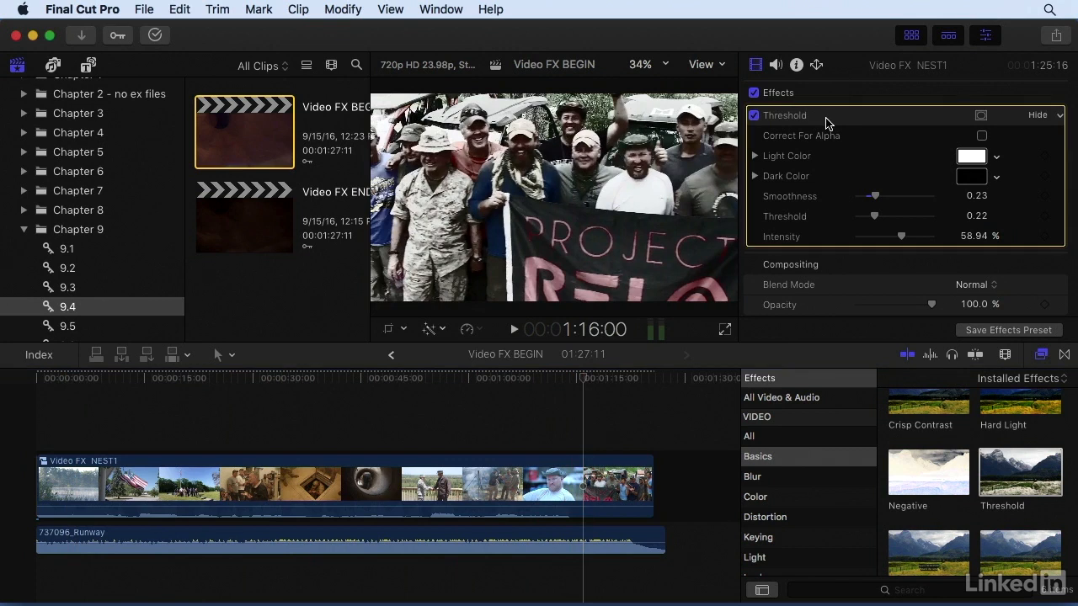
pyautogui.press('Delete')
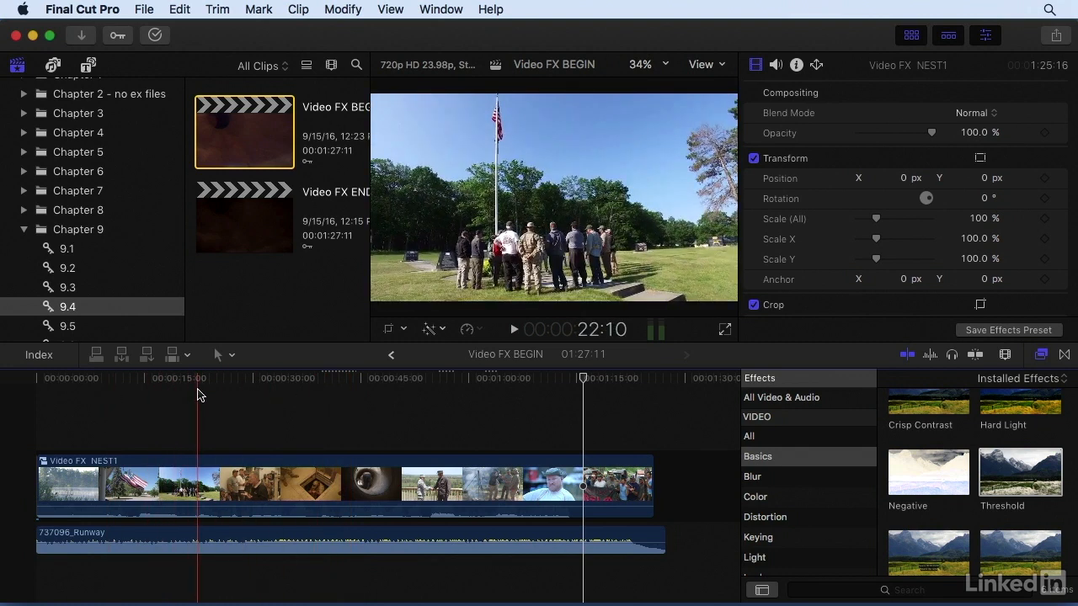
# Find the Combat effect among the Looks video effects and apply it to the compound clip.
pyautogui.click(199, 394)
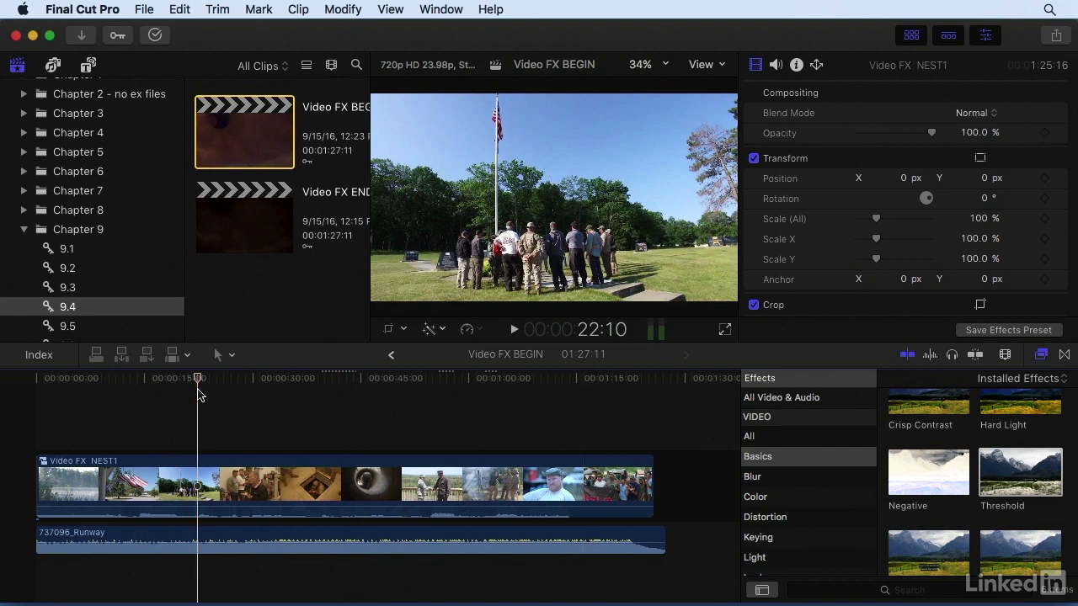
pyautogui.scroll(-4, 847, 466)
pyautogui.click(813, 466)
pyautogui.scroll(-2, 921, 467)
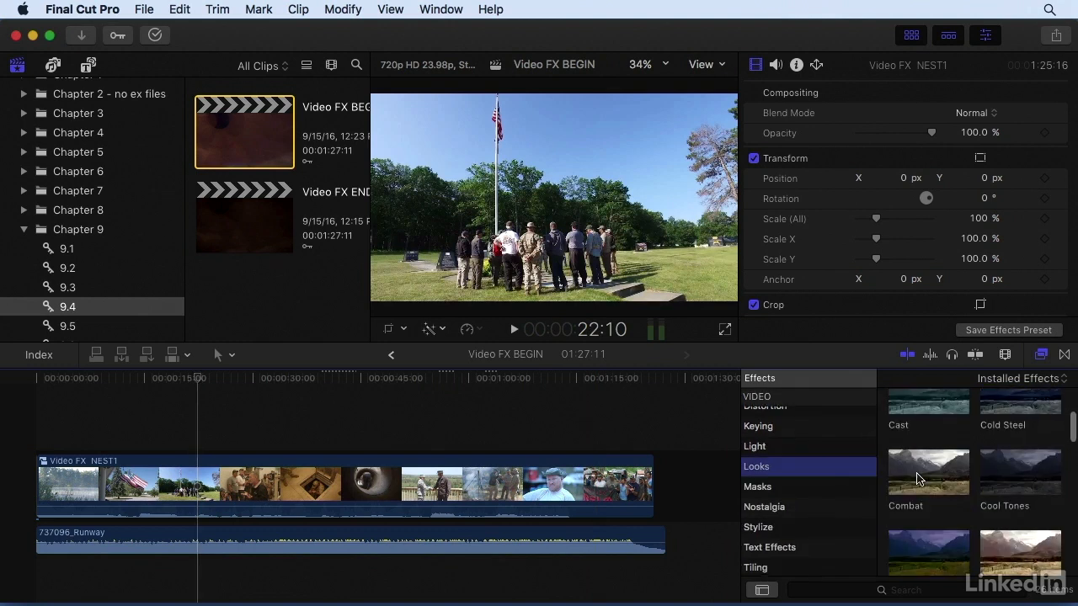
pyautogui.click(920, 469)
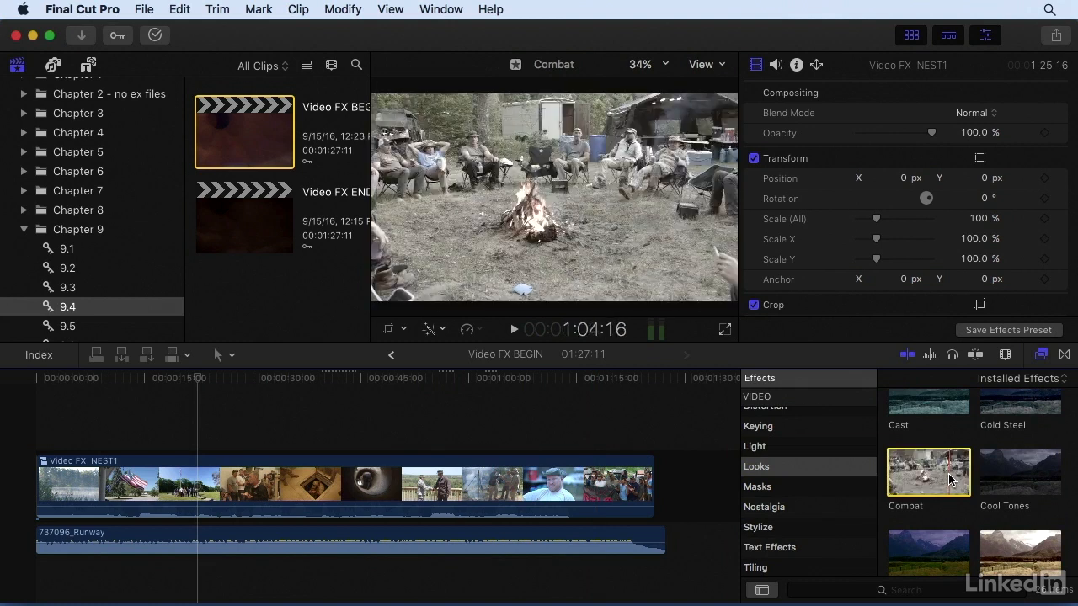
pyautogui.moveTo(925, 479); pyautogui.dragTo(517, 494)
# At the handshake shot, set the Combat effect to Amount 86.97, Color Cast 88.41, Protect Skin 82.0 and Shadows 0.63.
pyautogui.moveTo(199, 380); pyautogui.dragTo(432, 403)
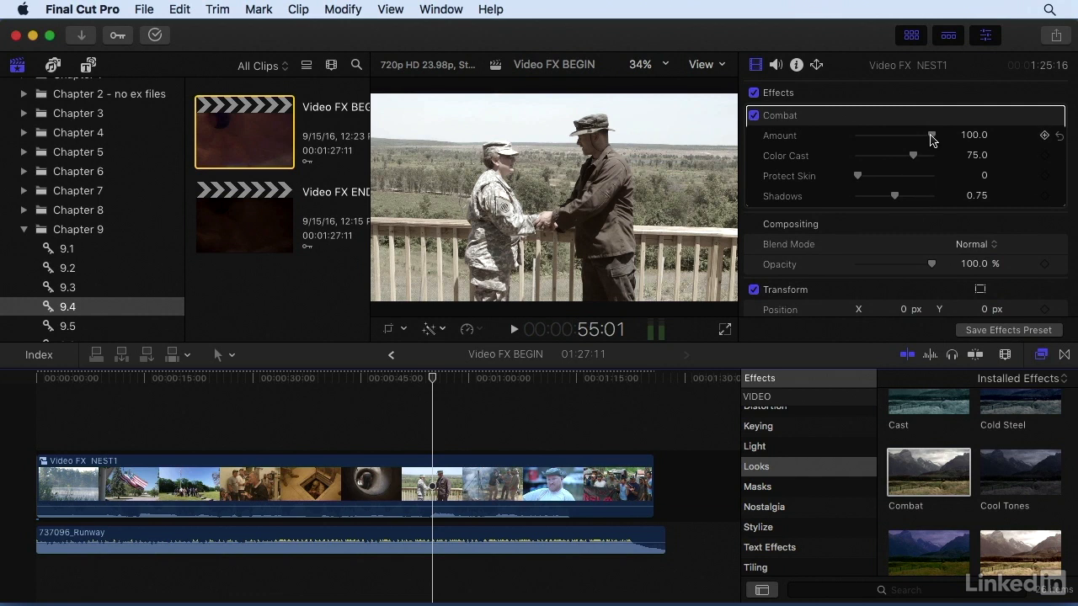
pyautogui.moveTo(932, 137); pyautogui.dragTo(922, 163)
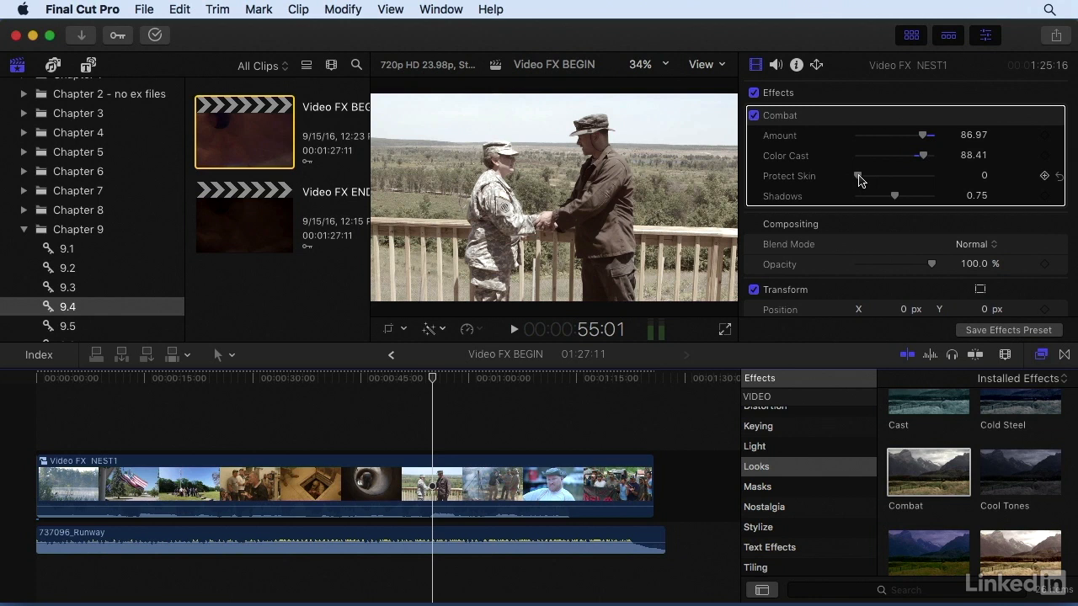
pyautogui.moveTo(858, 179); pyautogui.dragTo(876, 200)
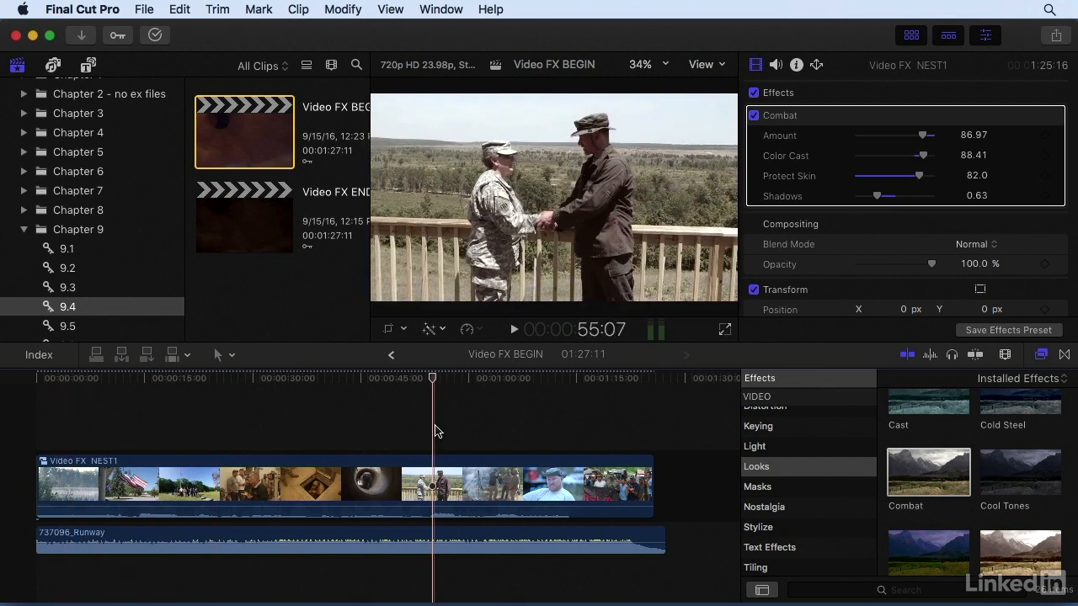
# Search all video effects for "vignette" and apply the Vignette effect to the compound clip.
pyautogui.click(899, 593)
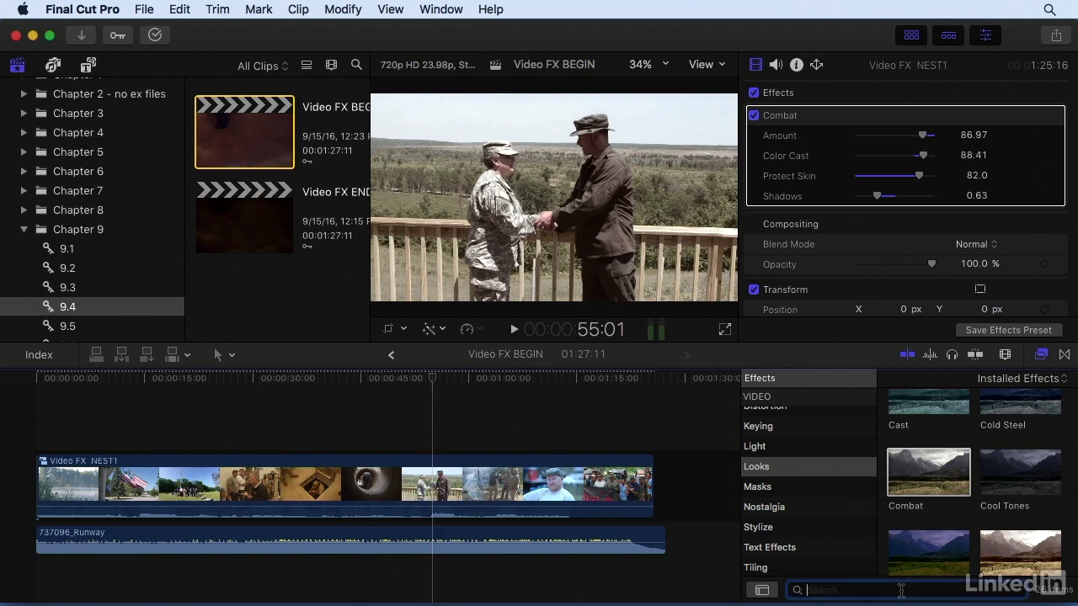
pyautogui.write('vignette')
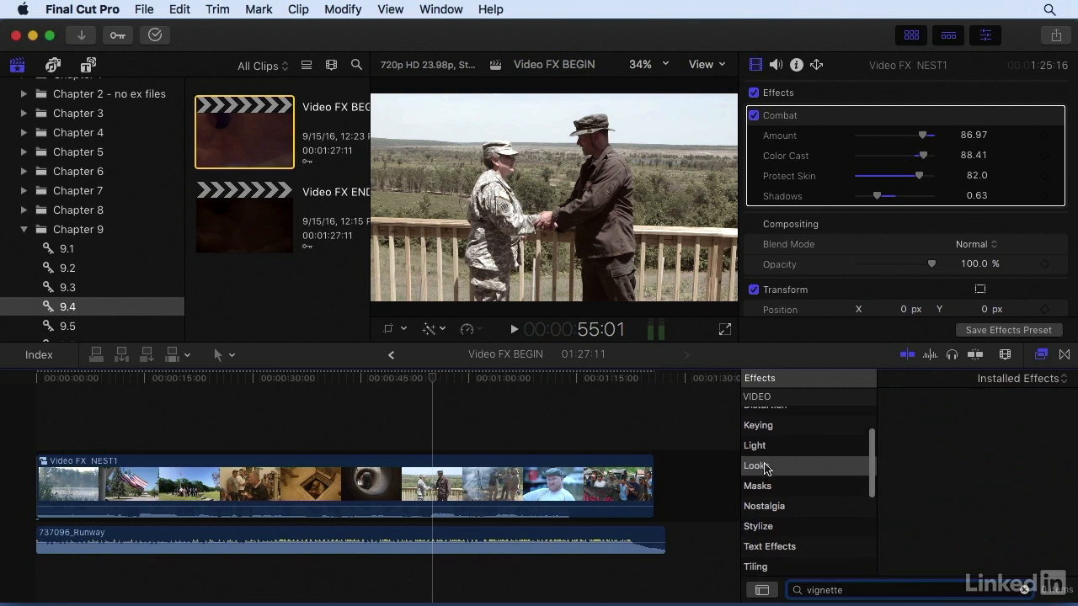
pyautogui.scroll(5, 765, 468)
pyautogui.click(756, 438)
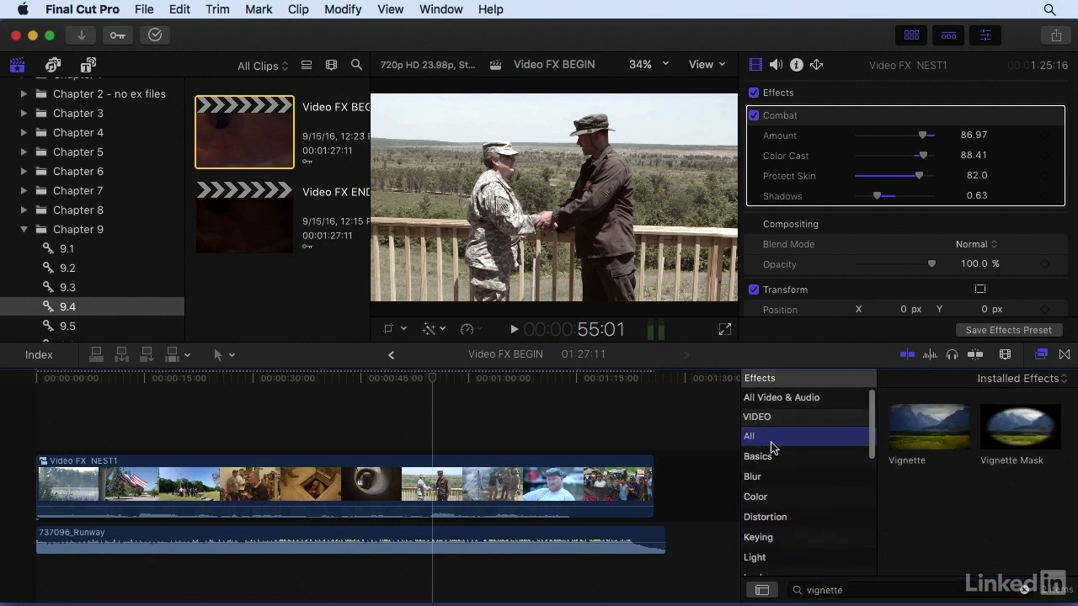
pyautogui.moveTo(920, 433); pyautogui.dragTo(644, 480)
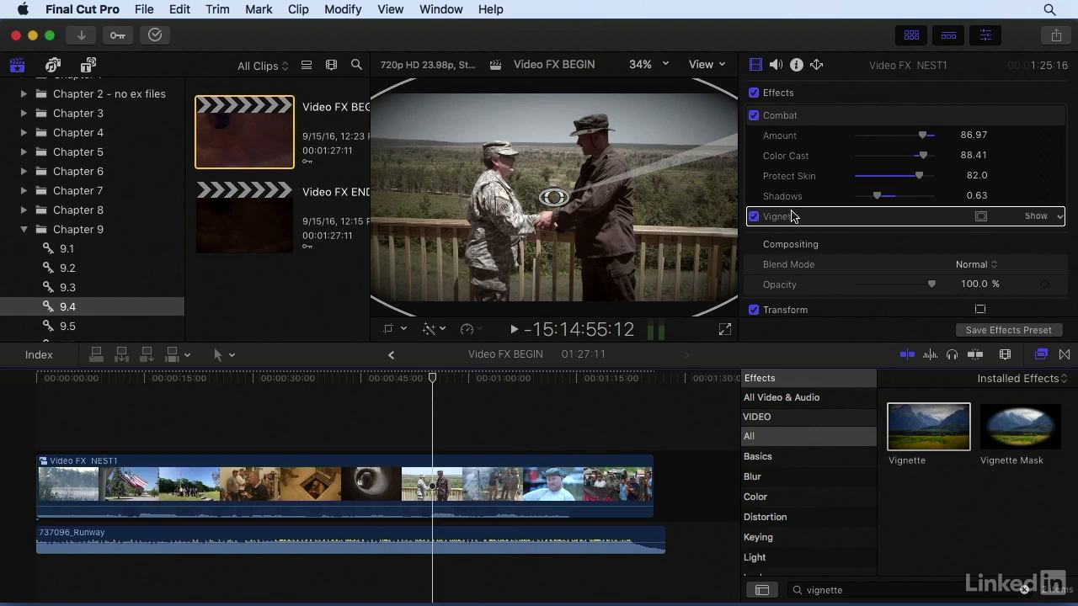
# Set the Vignette effect to Blur Amount 5.0, Darken 0.93, Size 0.47 and Falloff 0.68.
pyautogui.click(1034, 217)
pyautogui.scroll(-2, 1034, 221)
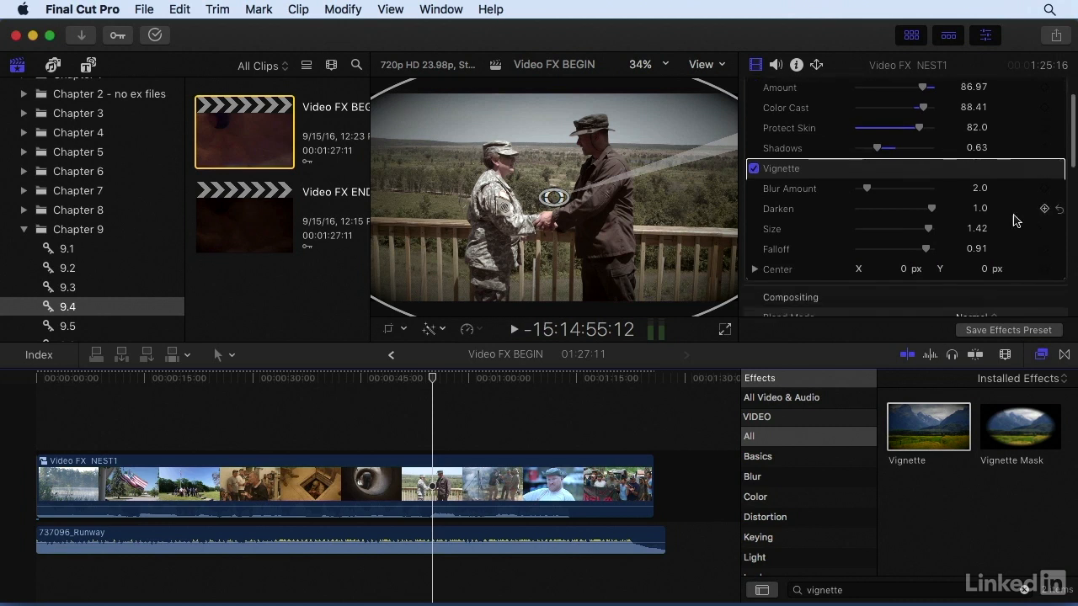
pyautogui.click(867, 191)
pyautogui.moveTo(870, 193); pyautogui.dragTo(889, 233)
pyautogui.moveTo(682, 133); pyautogui.dragTo(689, 123)
pyautogui.moveTo(924, 250); pyautogui.dragTo(907, 250)
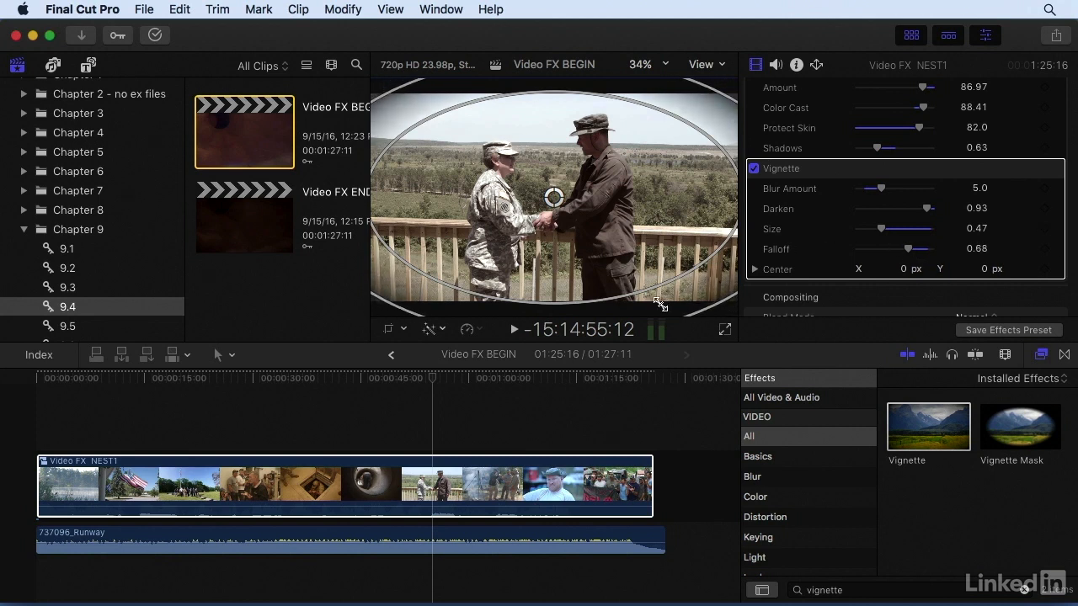
# Play an earlier part of the edit to check the vignette, and return the playhead to the handshake shot.
pyautogui.click(429, 392)
pyautogui.moveTo(429, 392); pyautogui.dragTo(199, 390)
pyautogui.press('space')
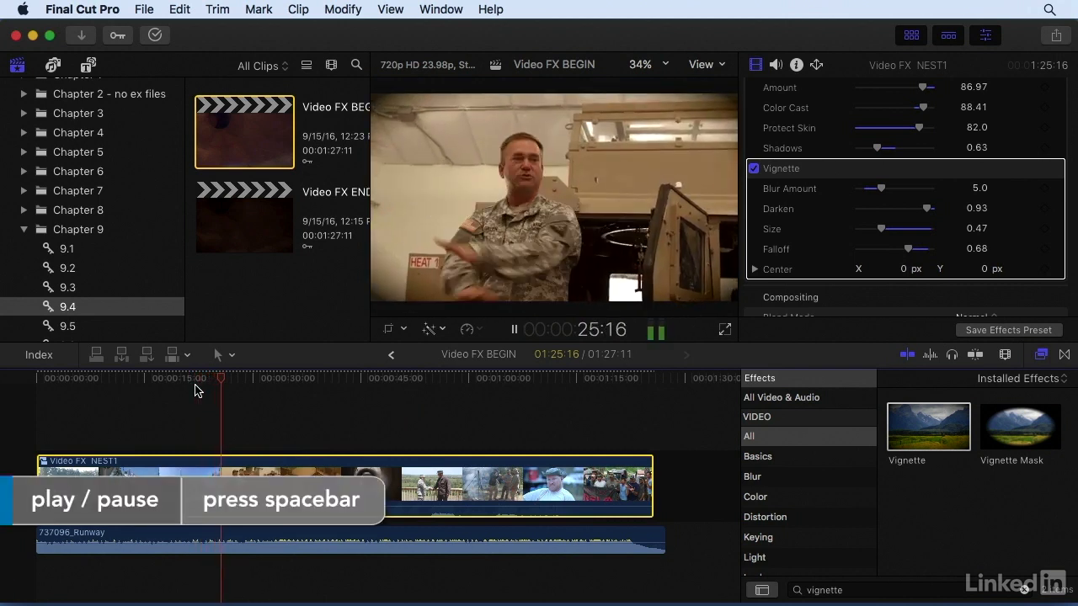
pyautogui.press('space')
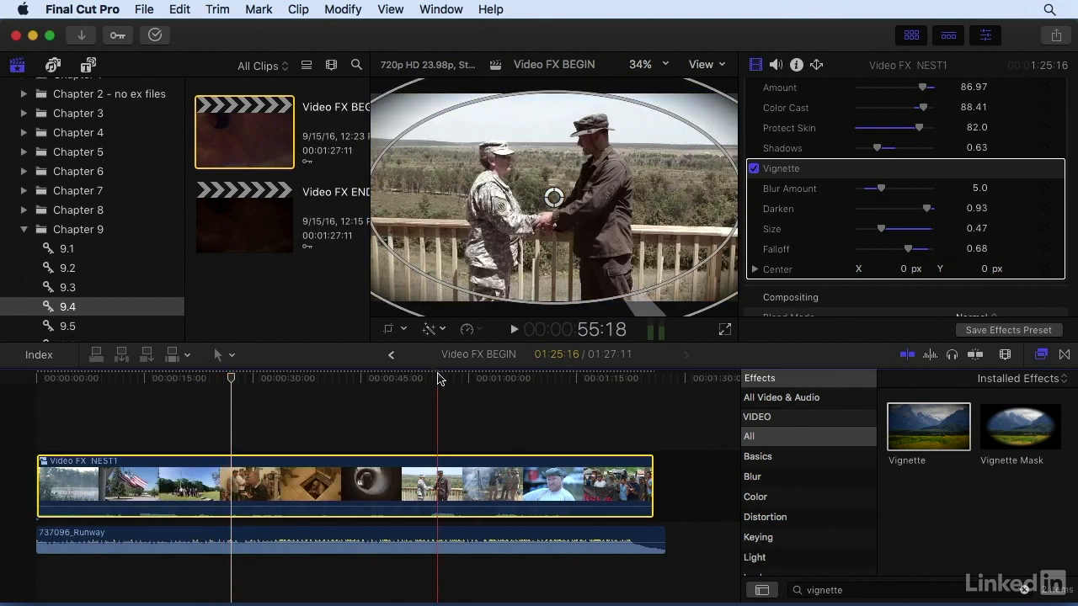
pyautogui.click(438, 380)
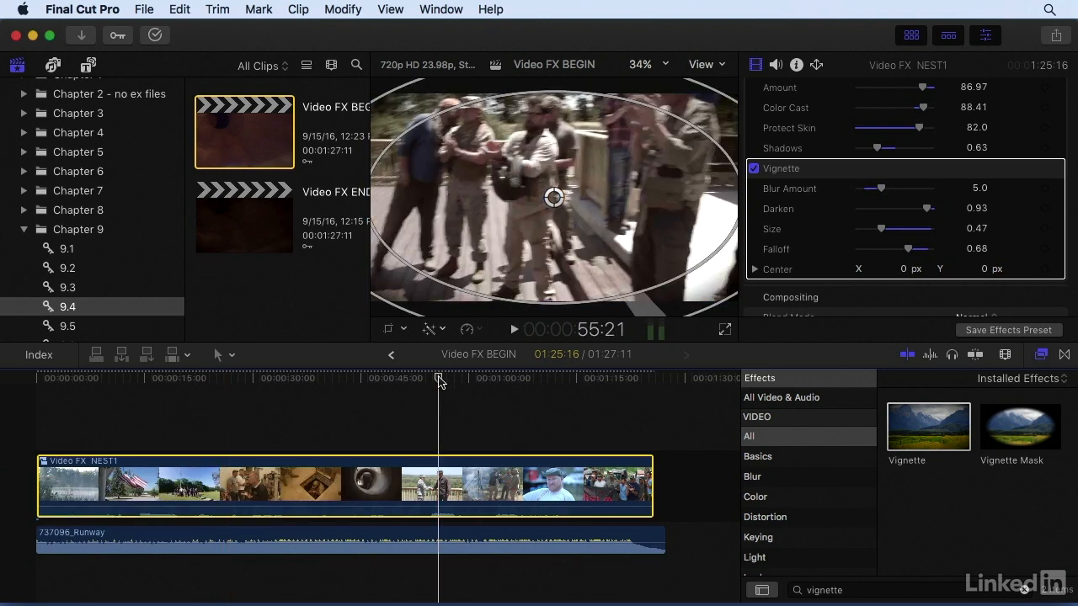
pyautogui.moveTo(439, 380); pyautogui.dragTo(433, 381)
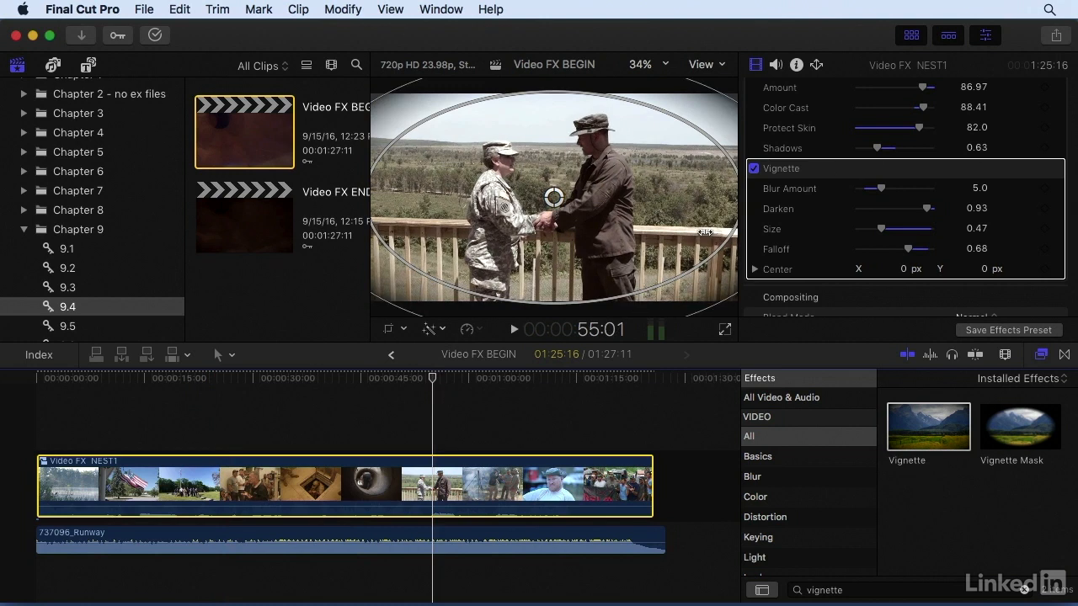
# Search the video effects for "tint" and apply the Tint effect to the compound clip.
pyautogui.click(1025, 594)
pyautogui.click(960, 595)
pyautogui.write('tint')
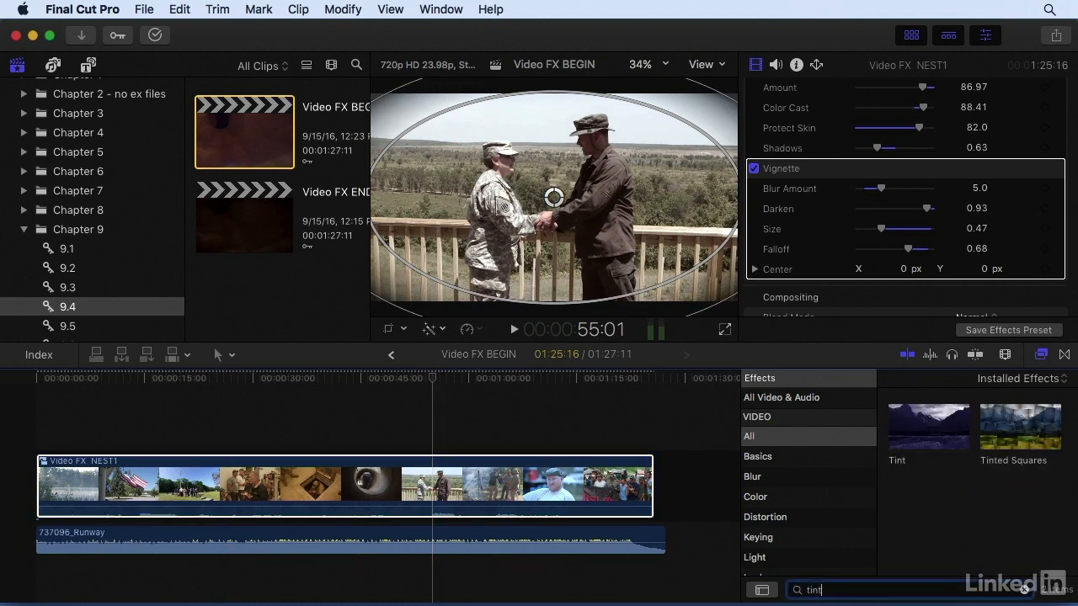
pyautogui.moveTo(917, 423); pyautogui.dragTo(605, 472)
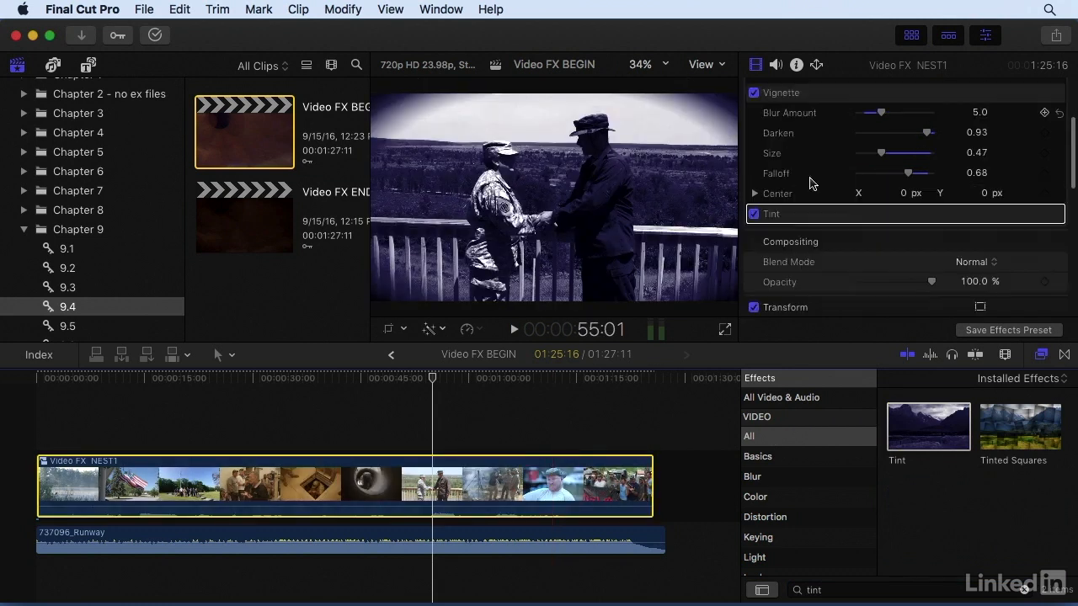
# Set the Tint colour to Red 0.49, Green 0.44 and Blue 0.29, with Amount 52.31 and Protect Skin 66.68.
pyautogui.click(1035, 171)
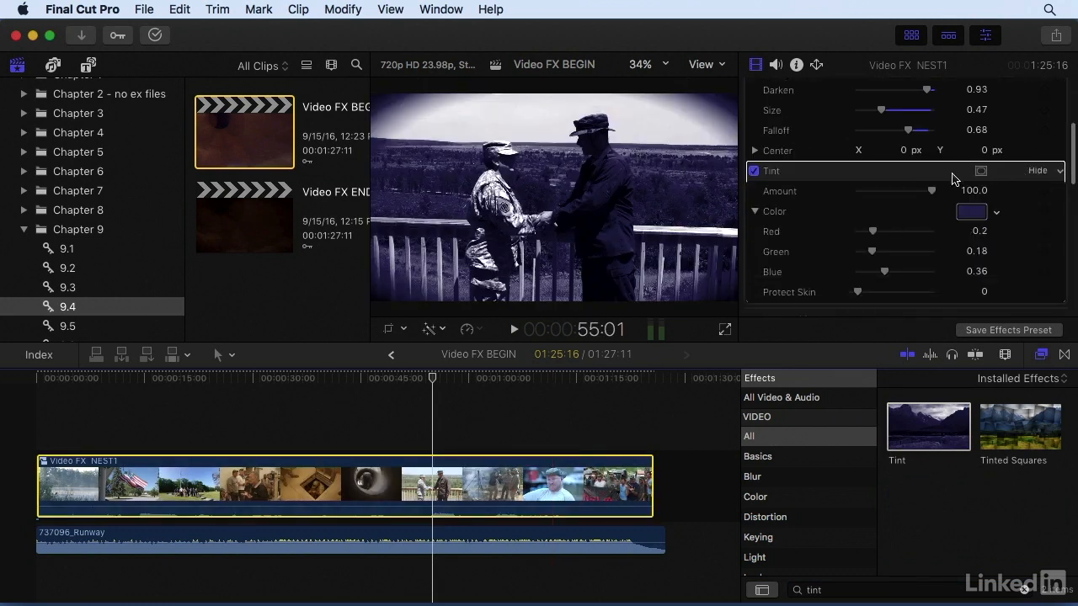
pyautogui.click(972, 215)
pyautogui.moveTo(850, 315); pyautogui.dragTo(893, 243)
pyautogui.moveTo(906, 391); pyautogui.dragTo(882, 392)
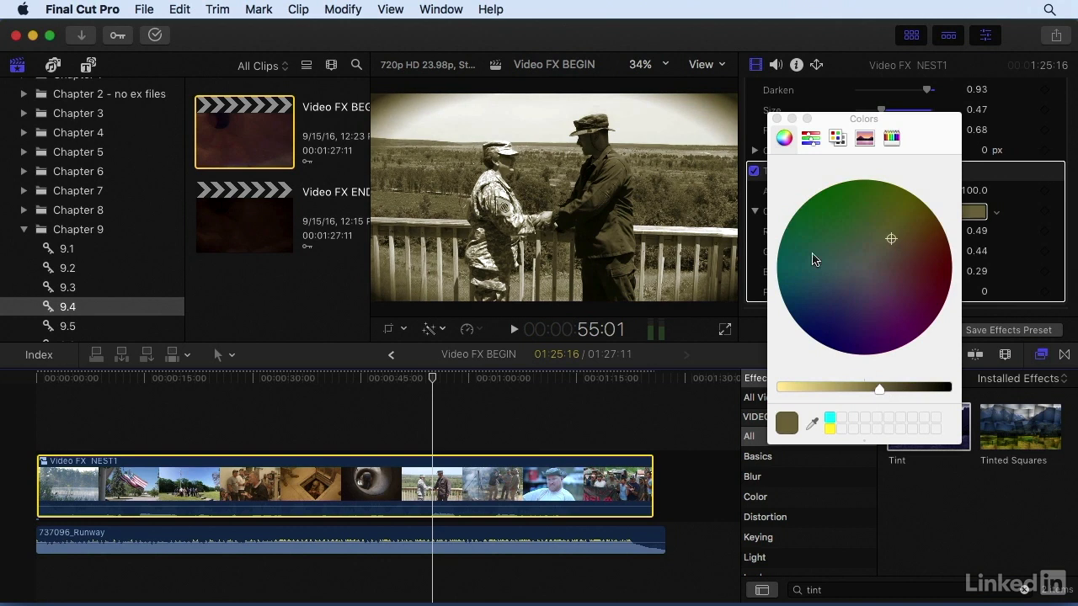
pyautogui.click(776, 119)
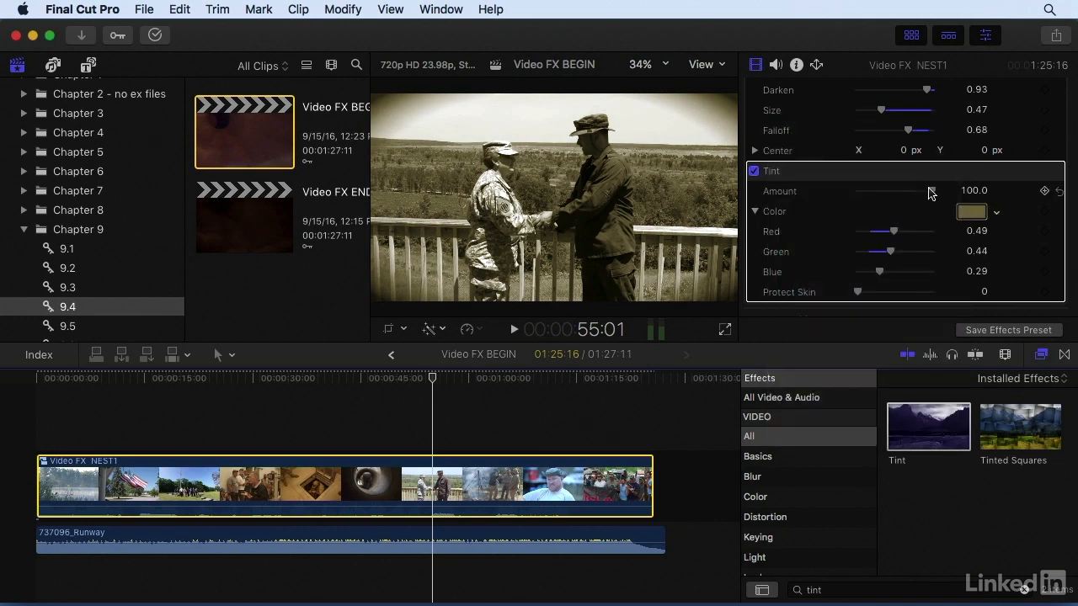
pyautogui.moveTo(931, 191); pyautogui.dragTo(896, 191)
pyautogui.moveTo(859, 293); pyautogui.dragTo(907, 292)
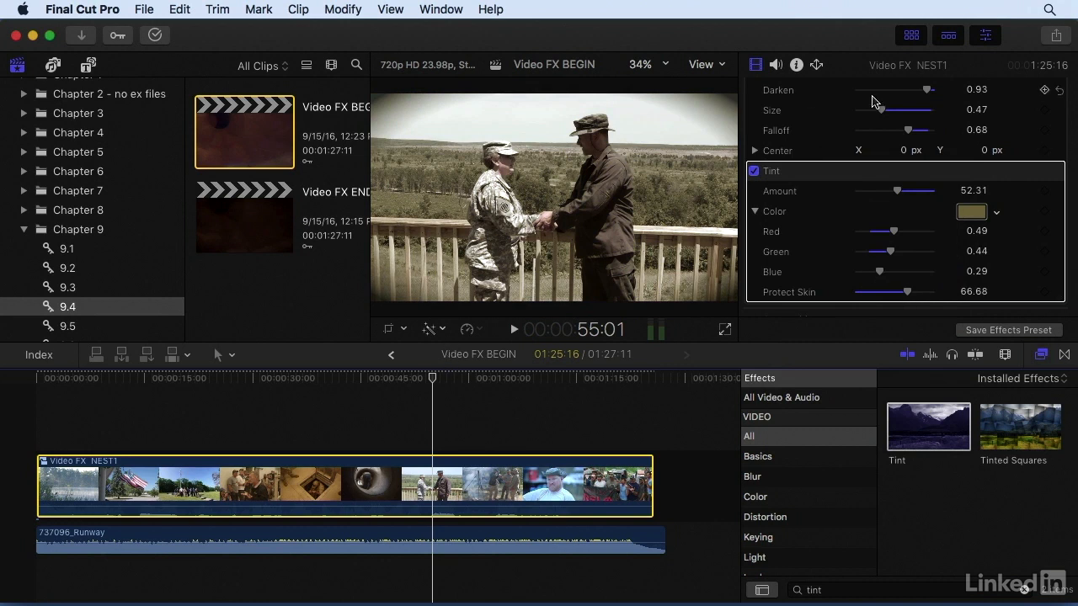
# Compare the handshake shot with the Tint effect and the Vignette effect each switched off and back on.
pyautogui.scroll(3, 846, 212)
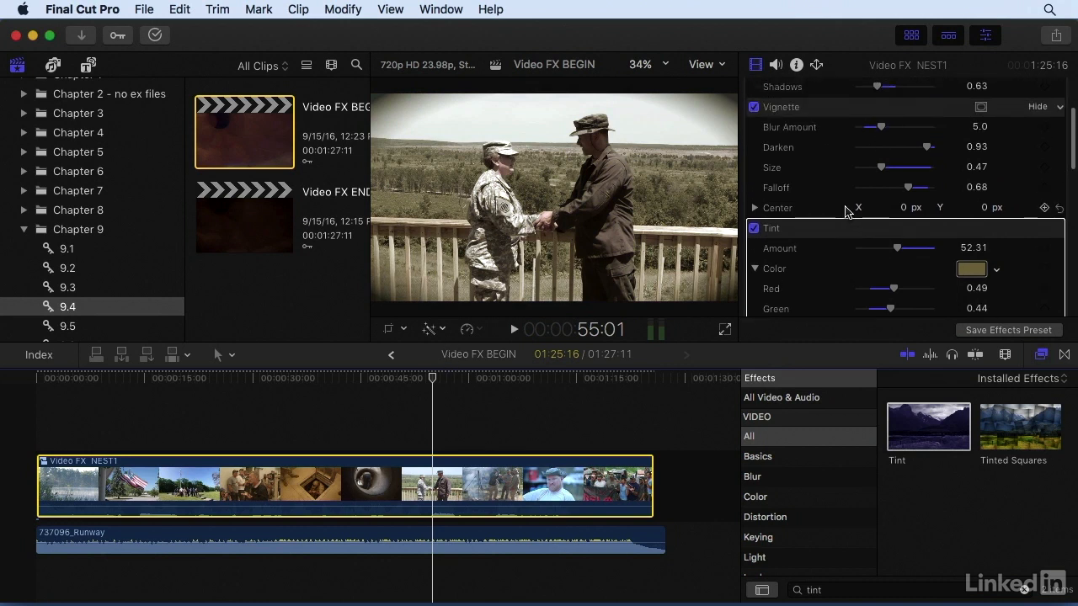
pyautogui.scroll(3, 829, 236)
pyautogui.scroll(-3, 817, 236)
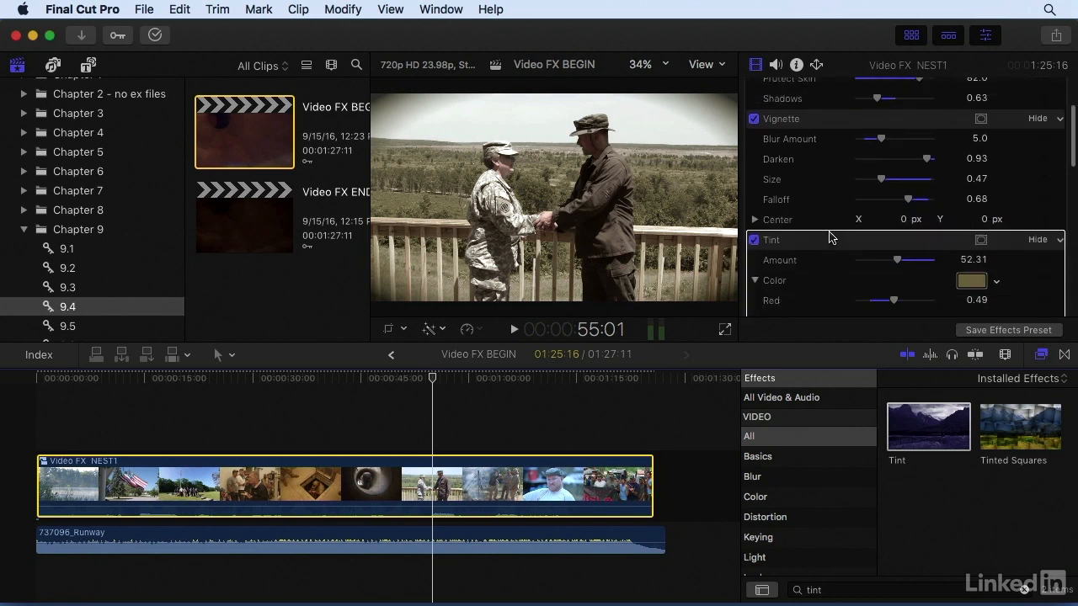
pyautogui.click(753, 224)
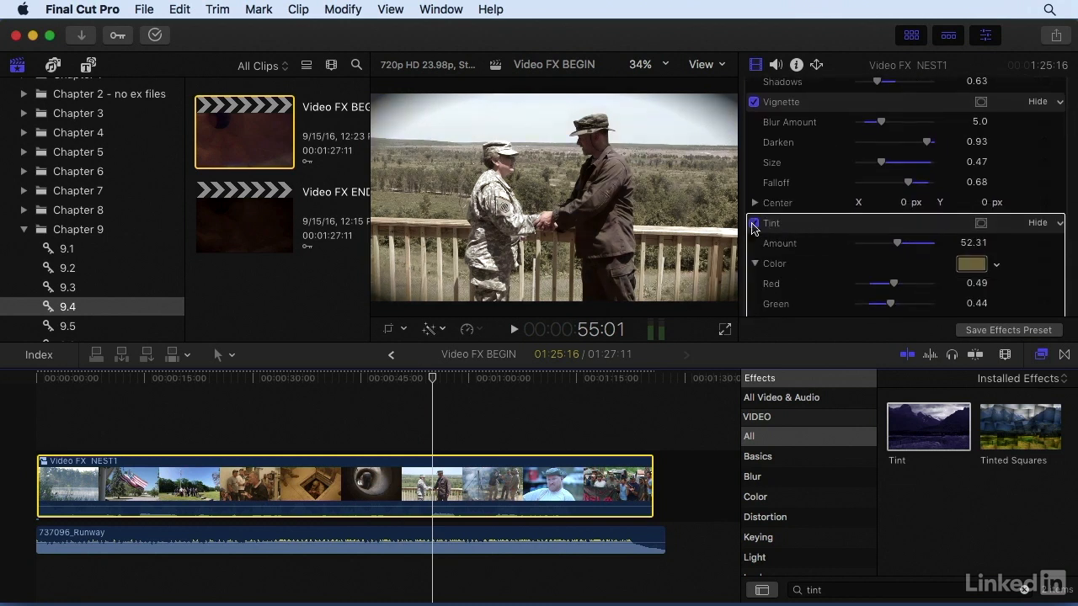
pyautogui.click(753, 224)
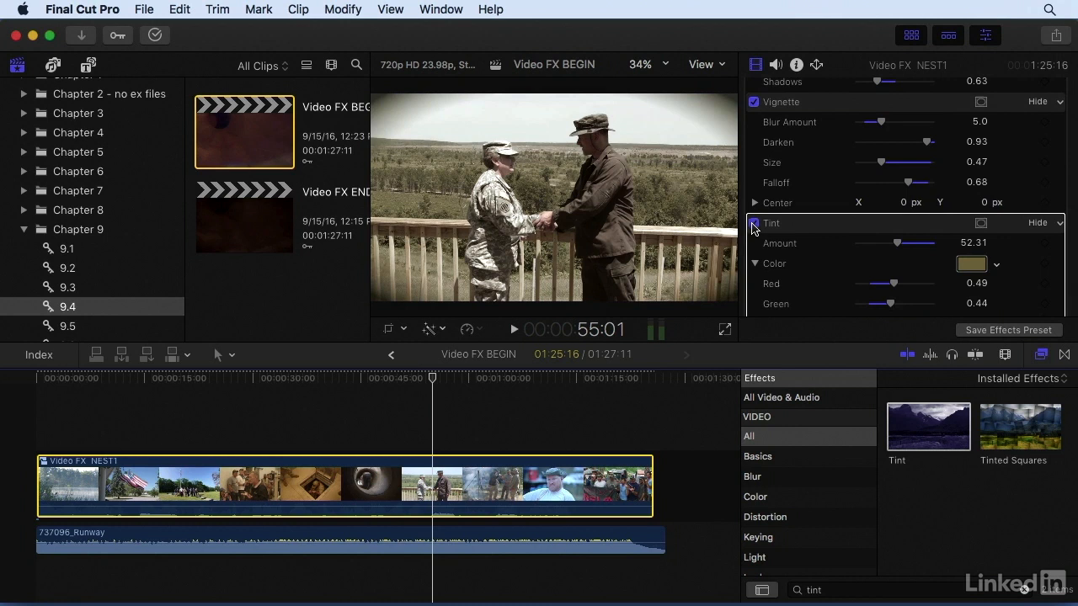
pyautogui.click(753, 102)
pyautogui.click(755, 102)
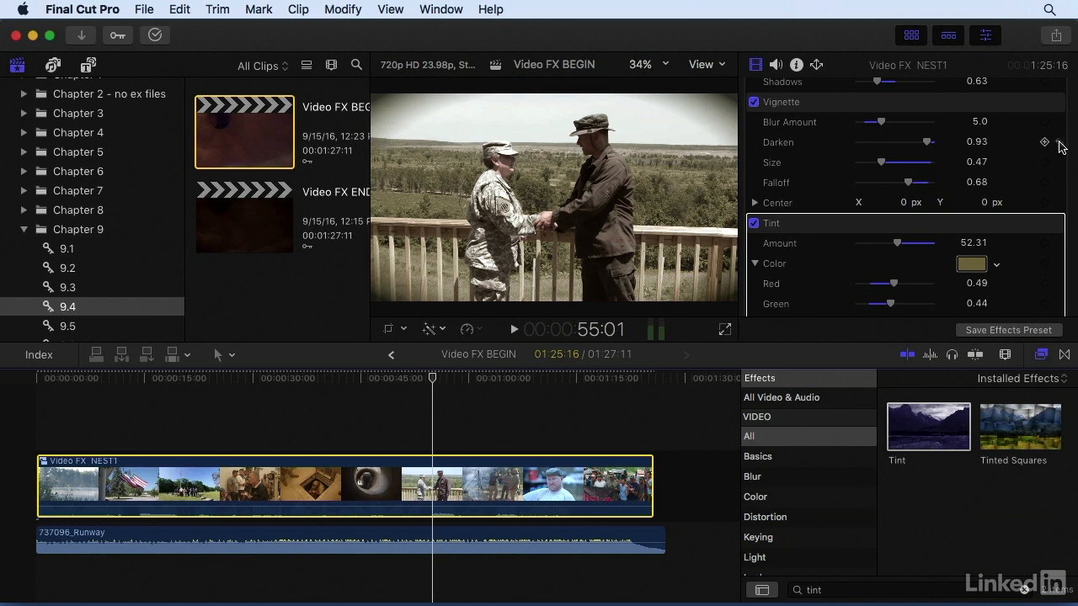
# Reset the Vignette's Falloff and all of its other parameters, and undo the resets.
pyautogui.click(1060, 184)
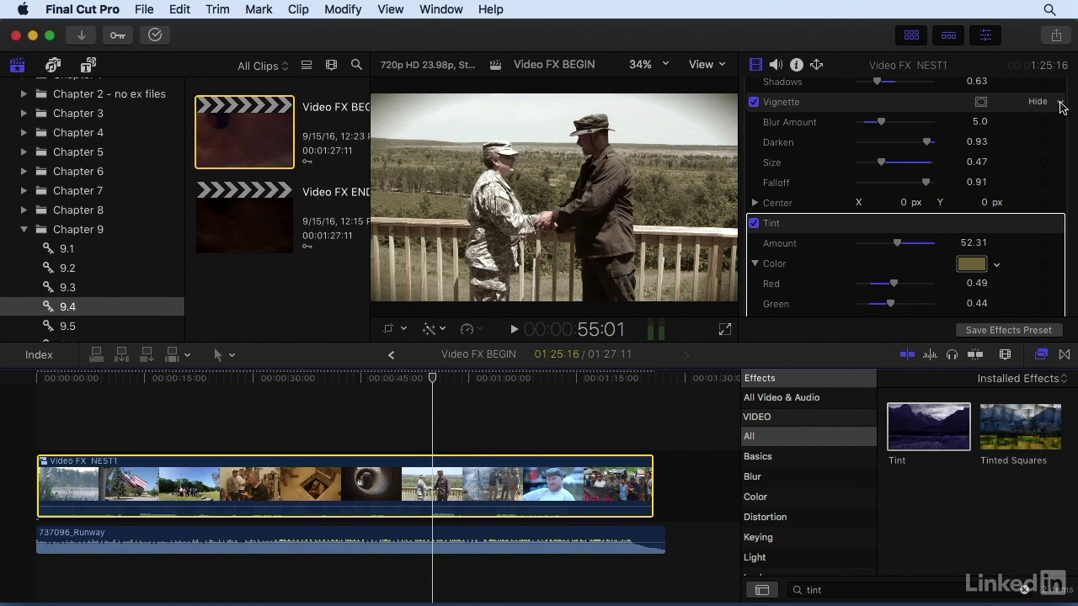
pyautogui.click(1061, 106)
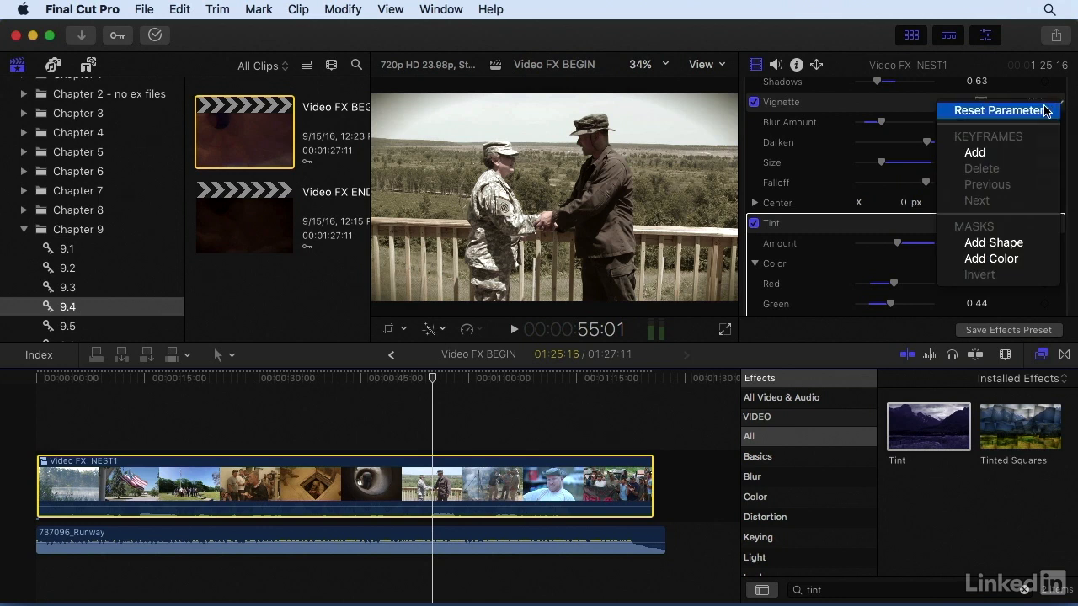
pyautogui.click(1044, 110)
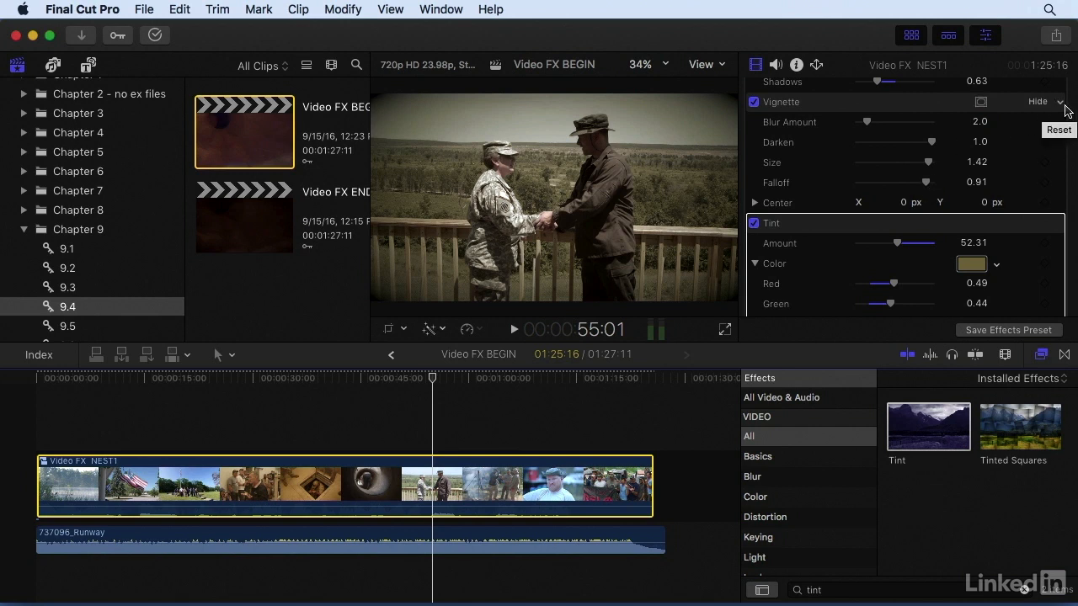
pyautogui.press('super+z')
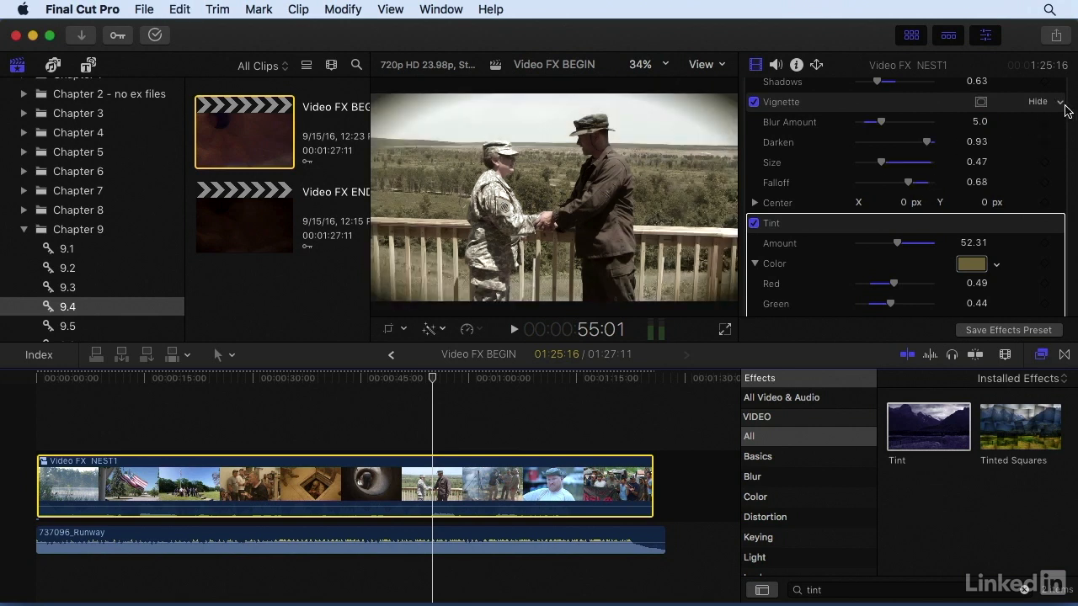
# Collapse the parameters of the Tint, Vignette and Combat effects so only their names are listed.
pyautogui.scroll(3, 782, 153)
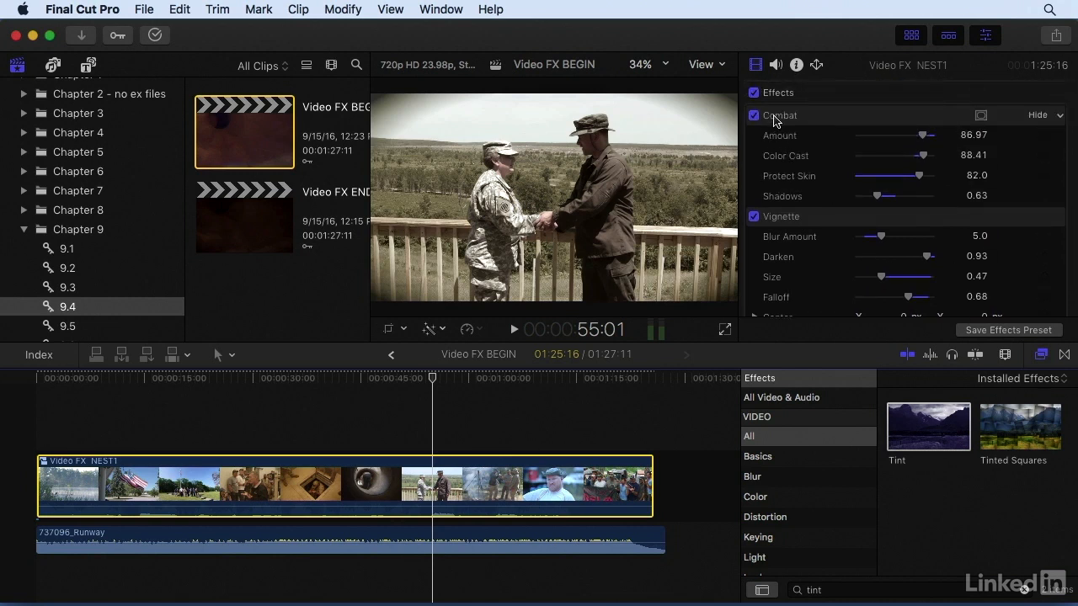
pyautogui.scroll(-1, 813, 126)
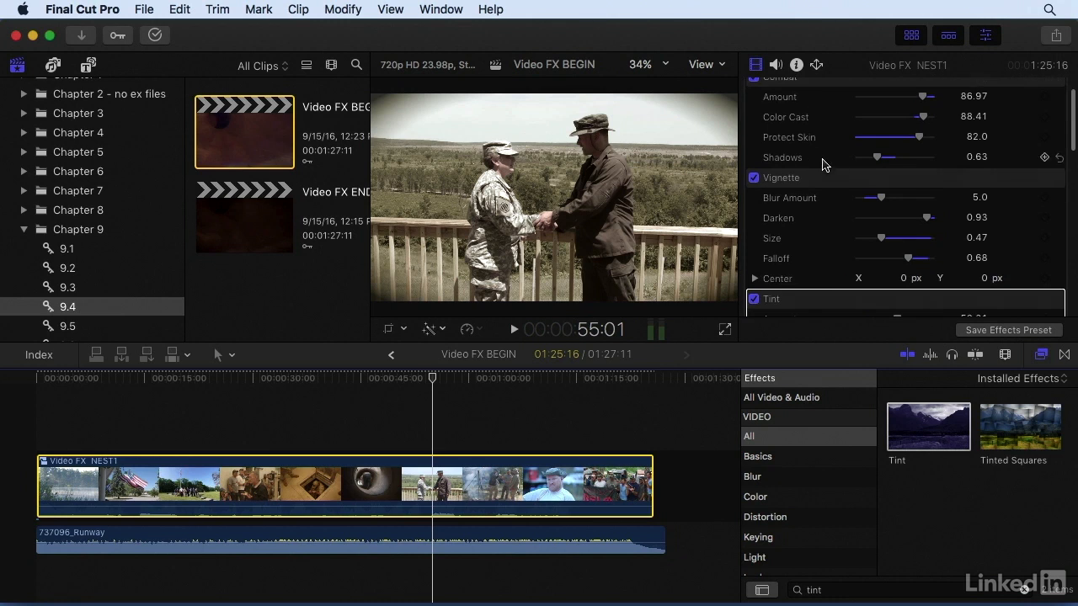
pyautogui.scroll(-2, 821, 184)
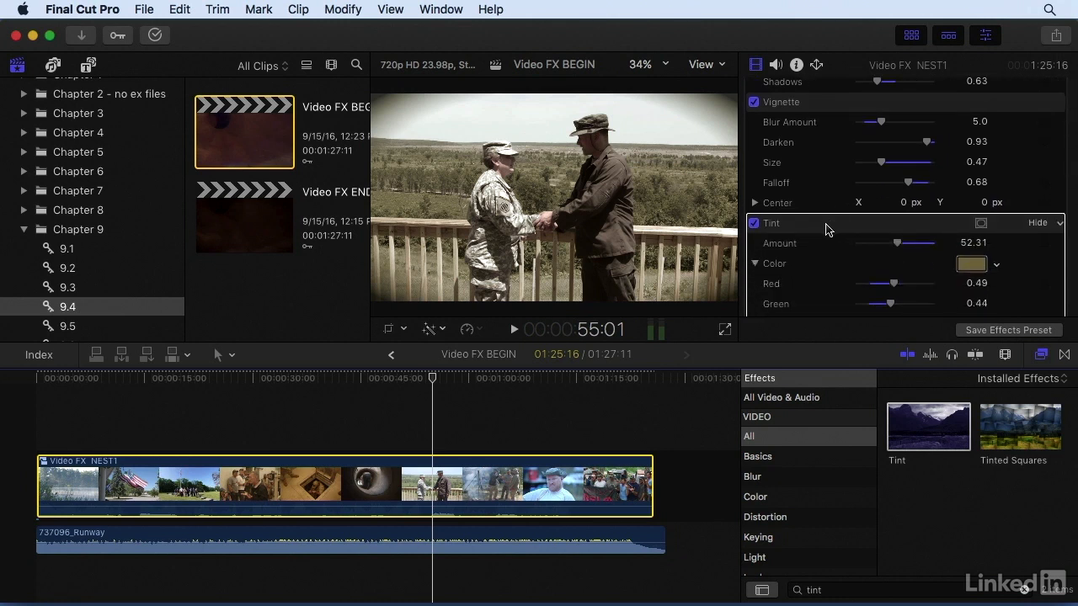
pyautogui.moveTo(826, 225); pyautogui.dragTo(842, 229)
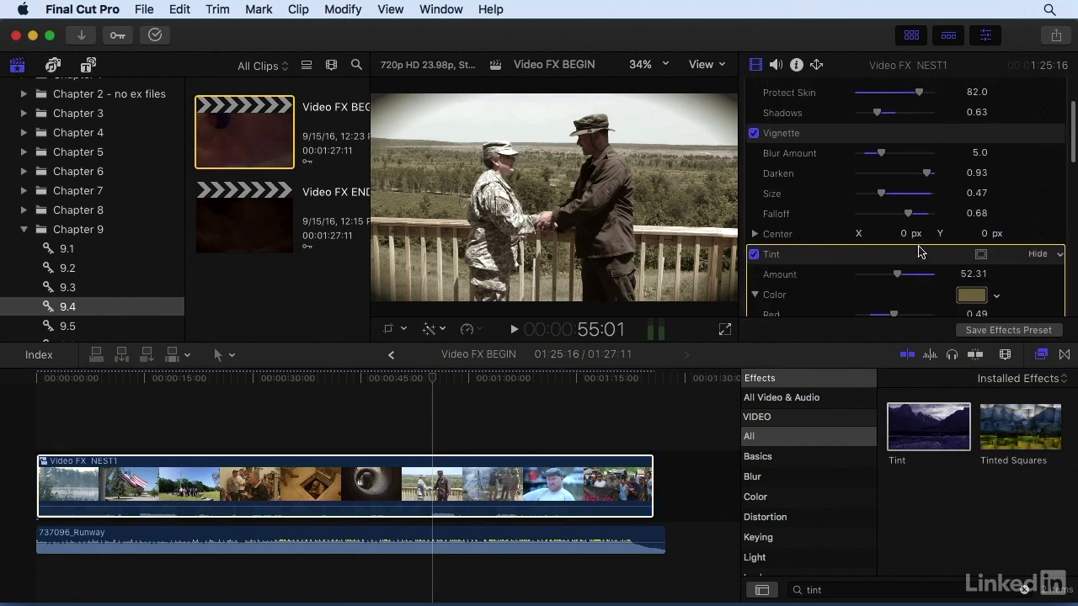
pyautogui.click(1035, 254)
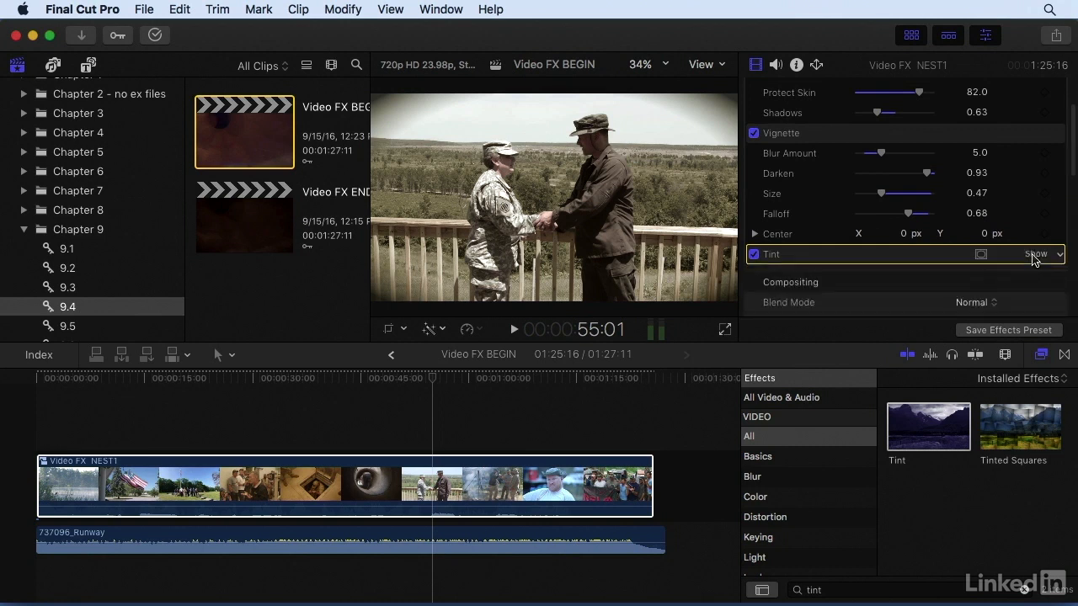
pyautogui.click(1038, 133)
pyautogui.scroll(2, 1012, 151)
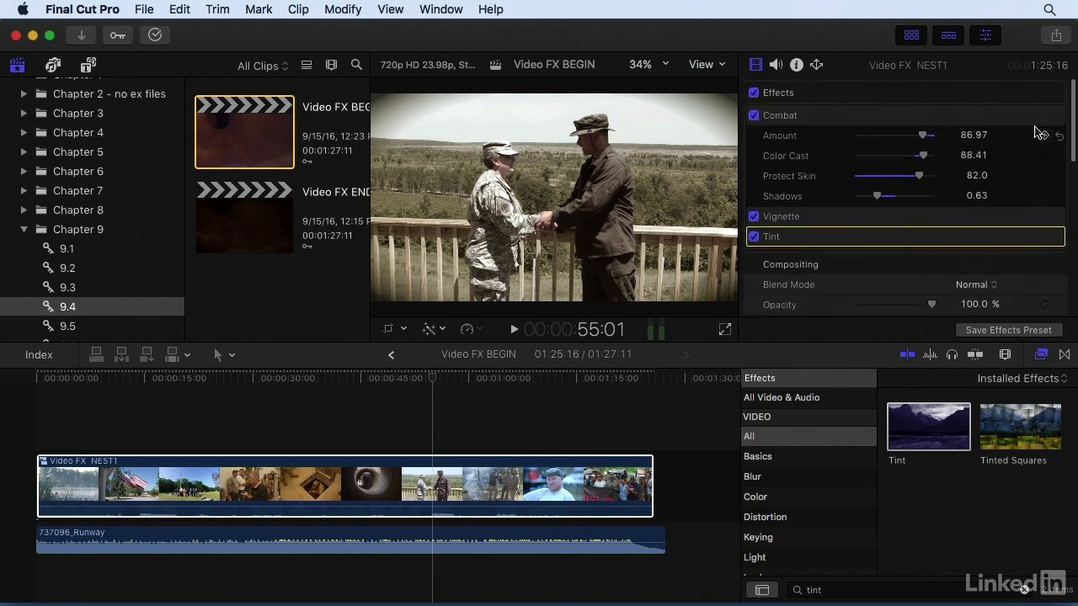
pyautogui.click(1037, 116)
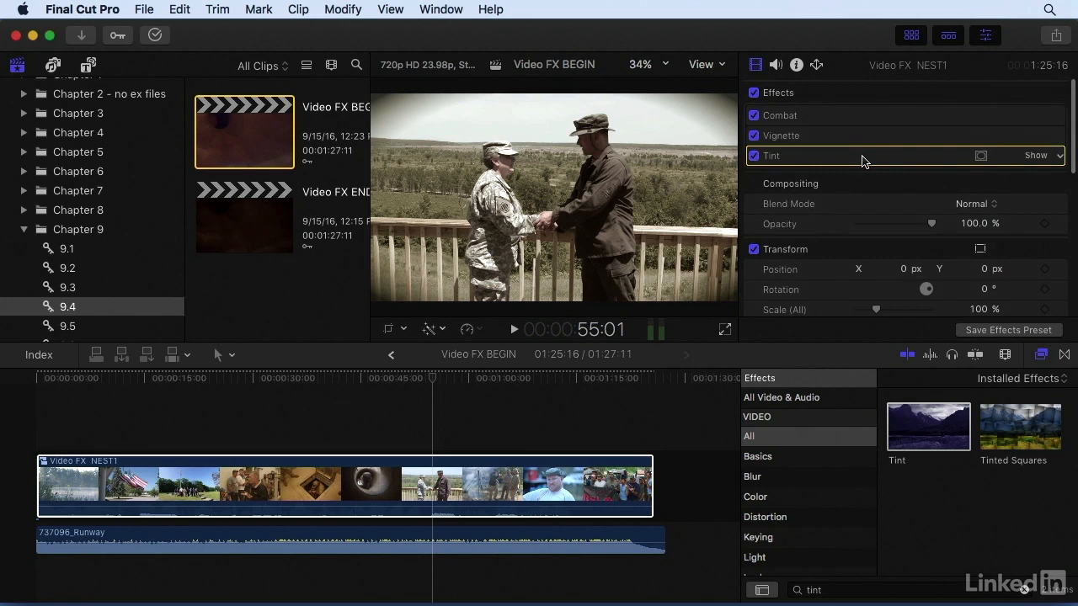
# Reorder the compound clip's effects so that Vignette comes first, Combat second and Tint last.
pyautogui.moveTo(861, 160); pyautogui.dragTo(863, 115)
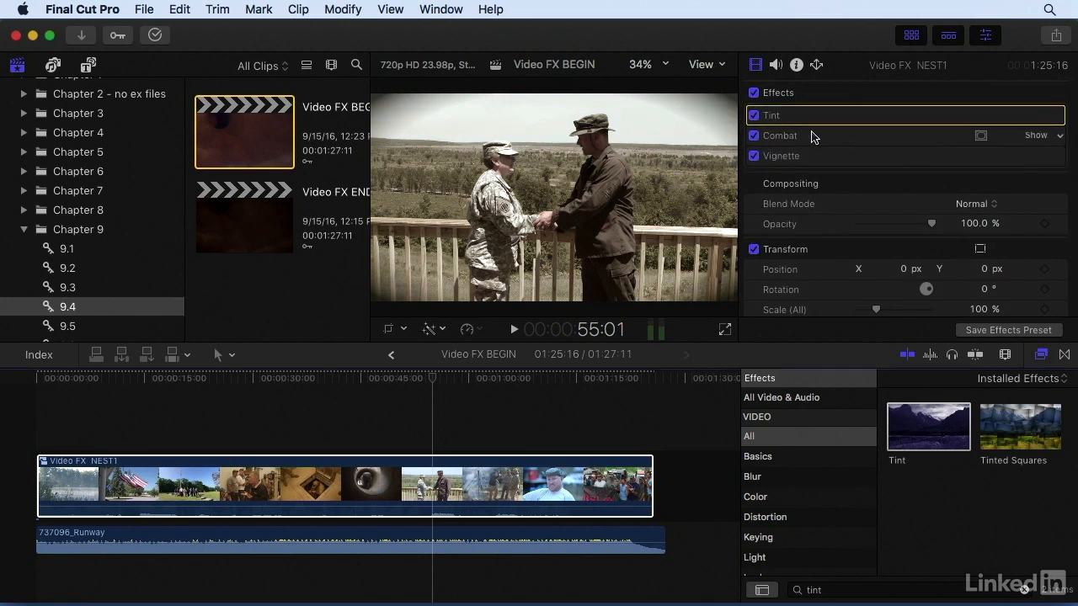
pyautogui.moveTo(824, 161)
pyautogui.mouseDown()
pyautogui.moveTo(825, 110)
pyautogui.moveTo(818, 154)
pyautogui.mouseUp()
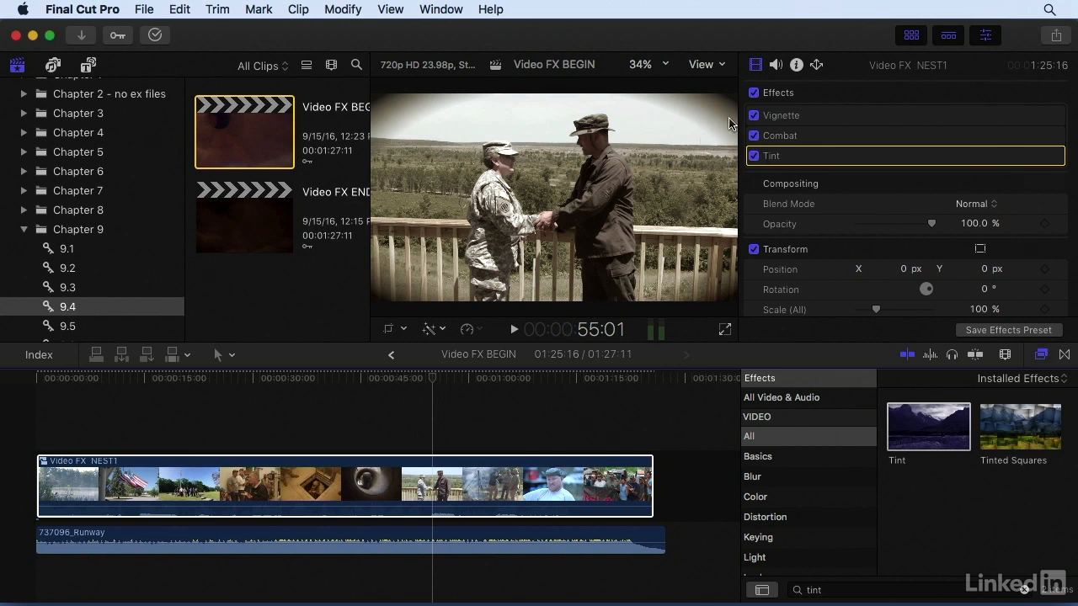
pyautogui.click(767, 112)
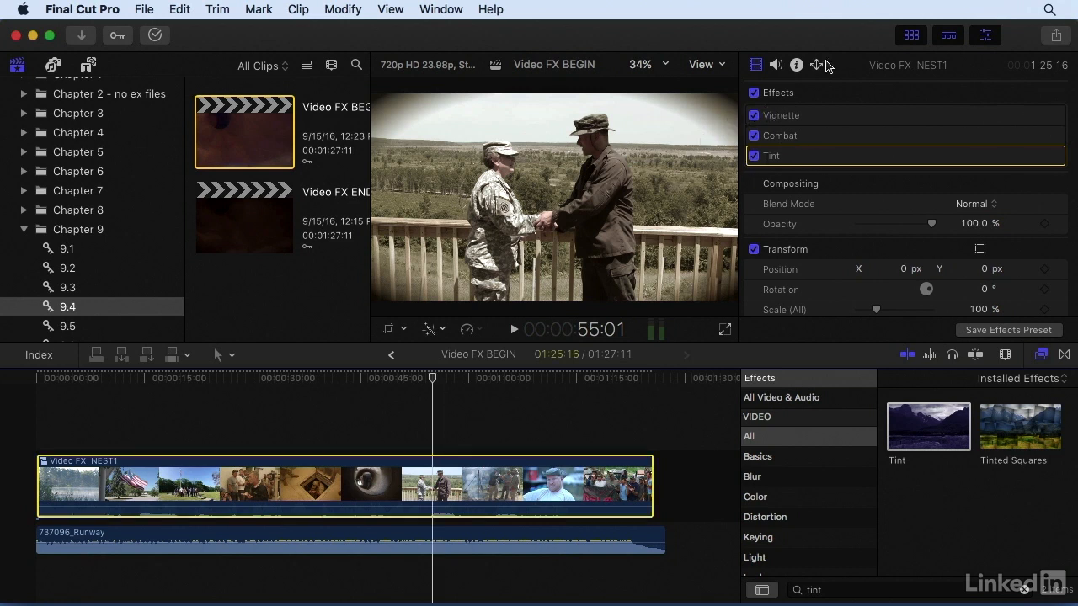
# Delete the Tint effect from the compound clip and undo the deletion.
pyautogui.click(802, 160)
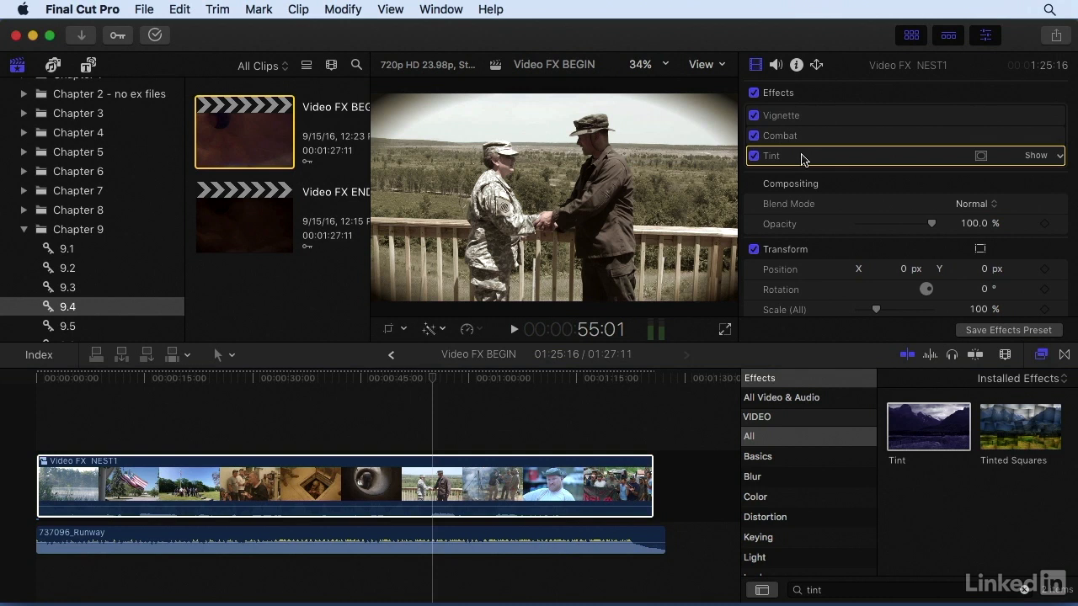
pyautogui.press('Delete')
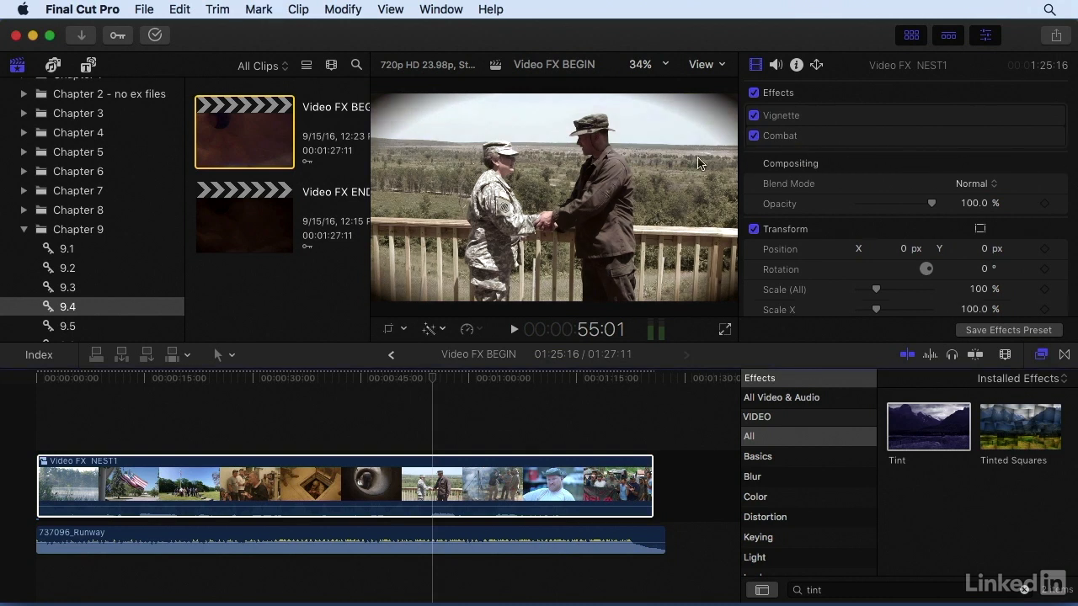
pyautogui.press('super+z')
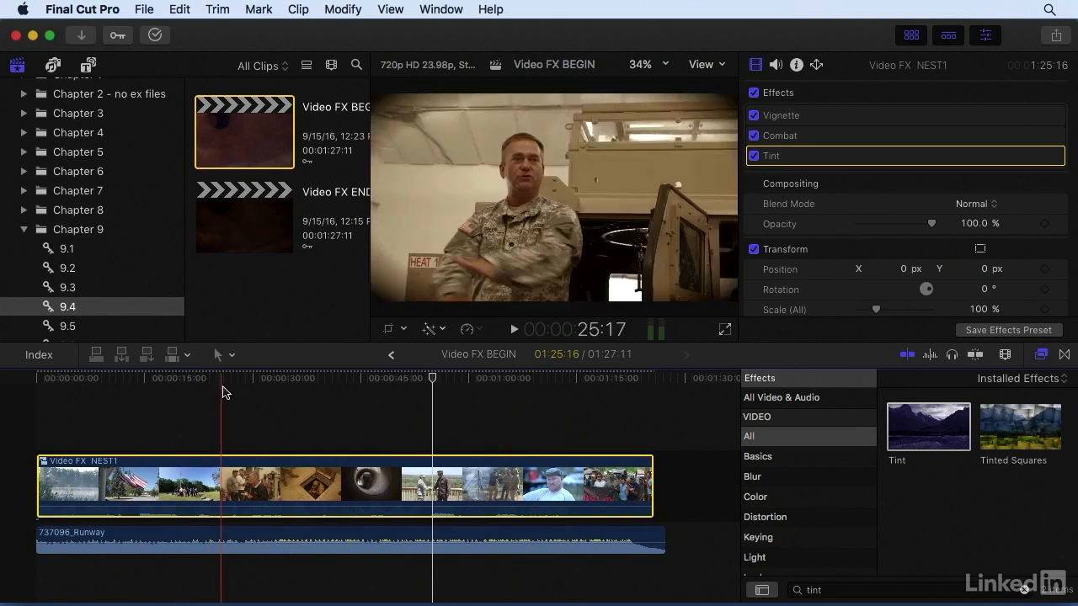
# With the helmeted driver shot in view and the inspector hidden, remove all effects from the compound clip and undo the removal.
pyautogui.click(301, 384)
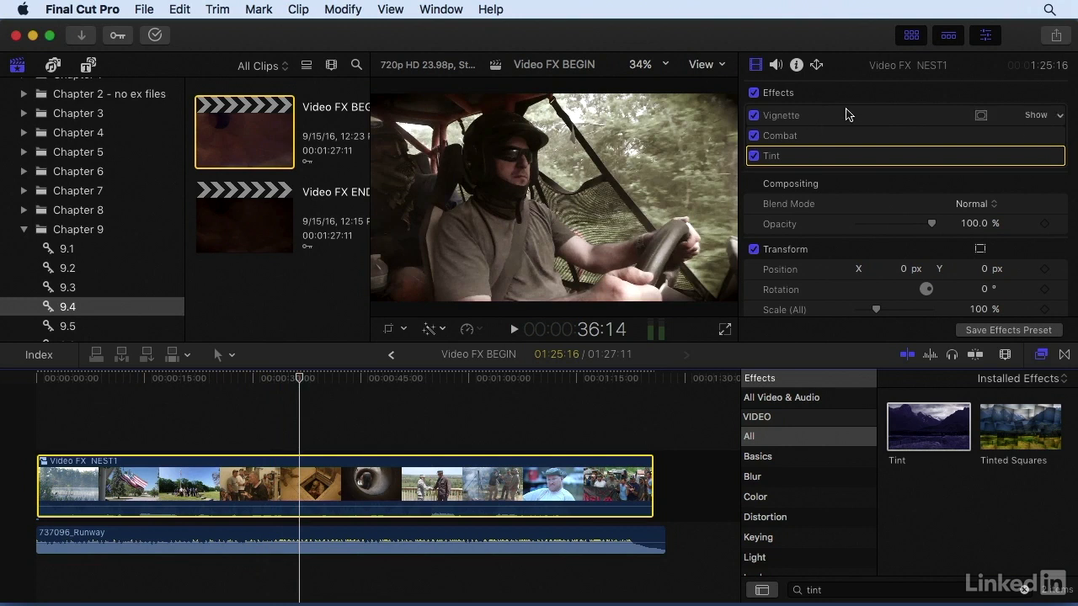
pyautogui.click(986, 37)
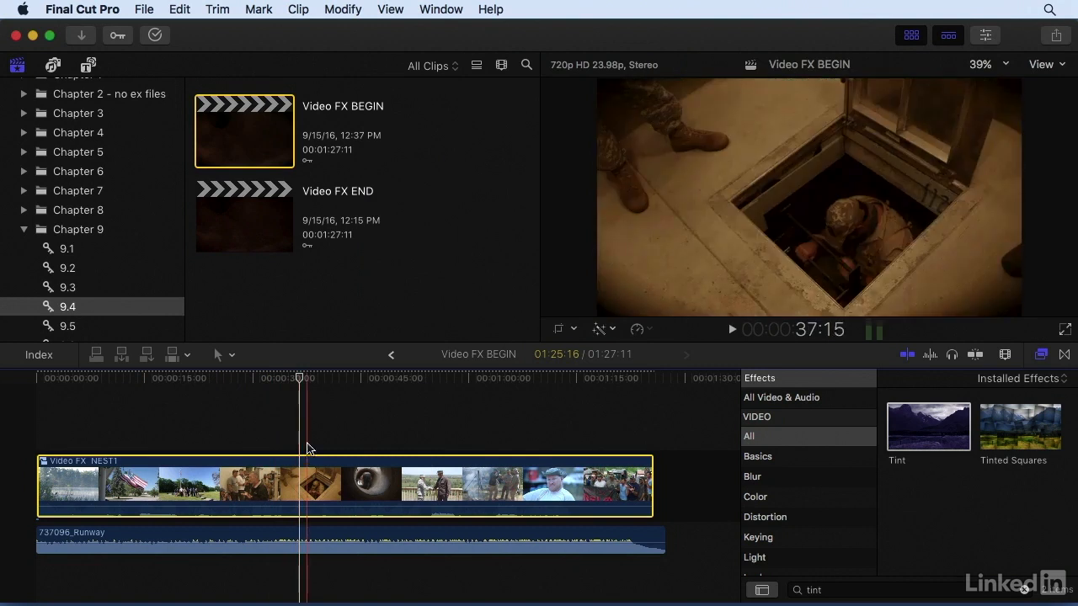
pyautogui.click(174, 7)
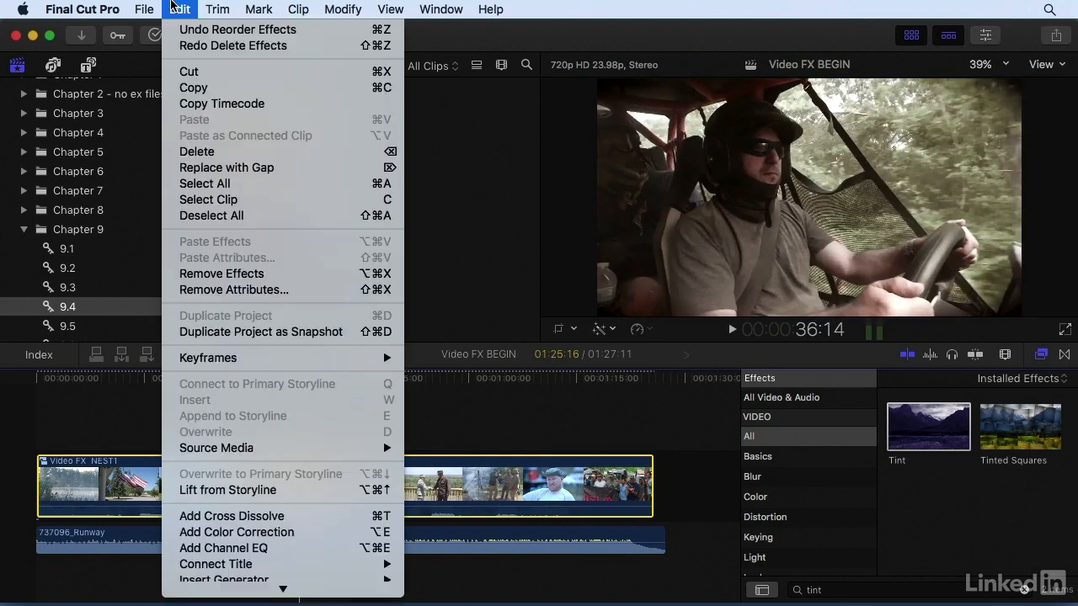
pyautogui.click(287, 277)
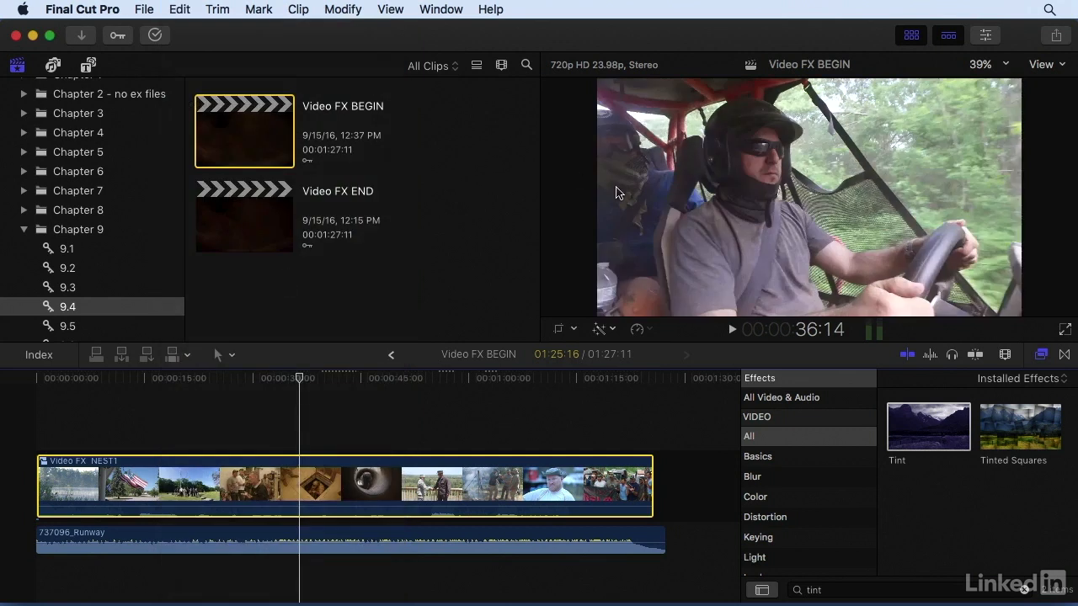
pyautogui.click(302, 379)
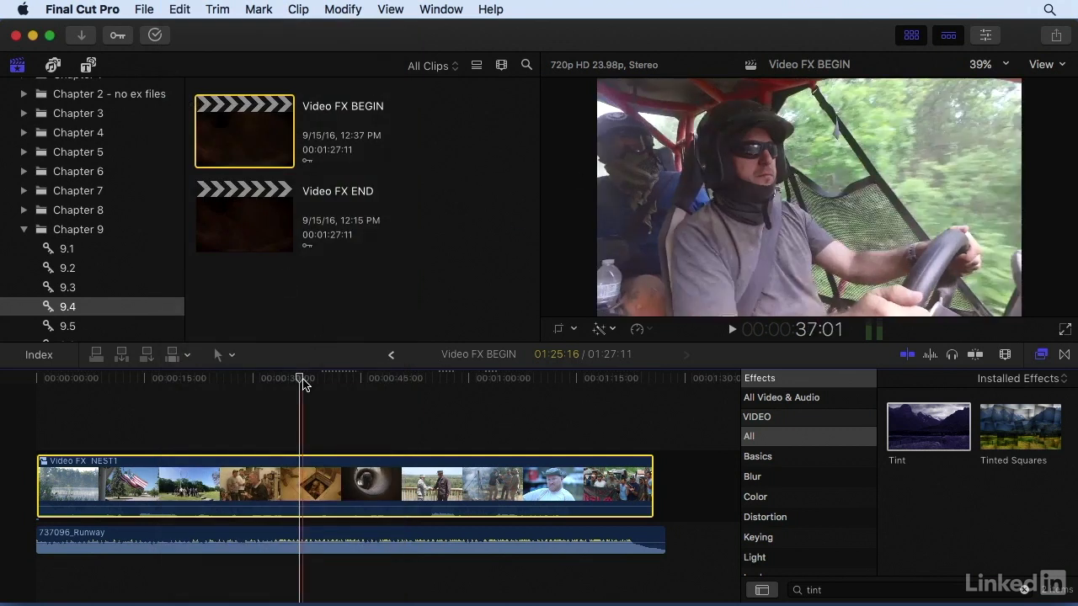
pyautogui.press('super+z')
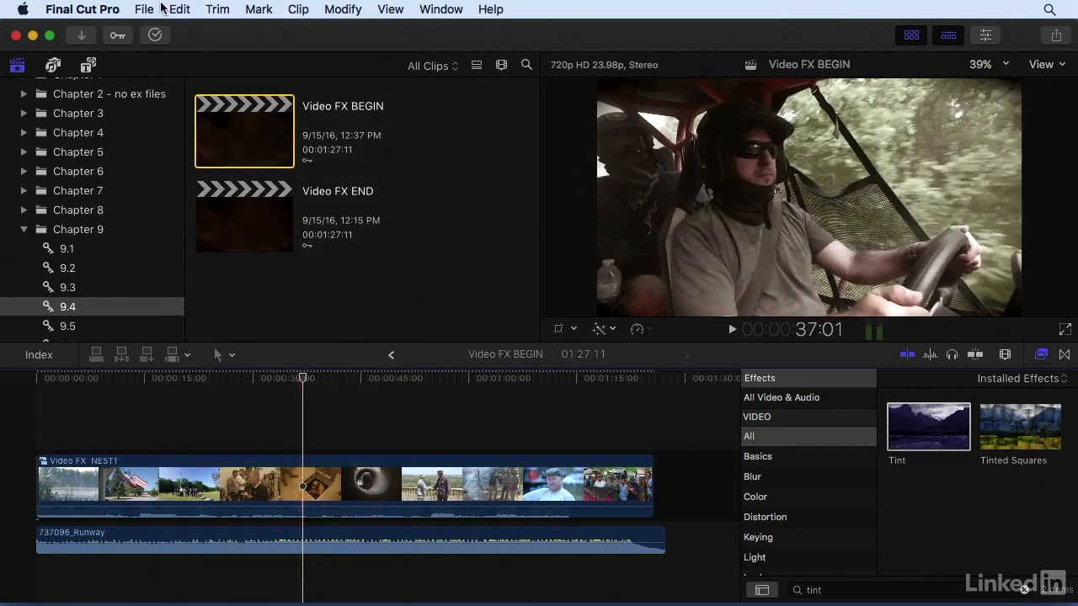
# Remove only the Vignette effect from the compound clip through Remove Attributes, leaving Combat and Tint out of the removal.
pyautogui.click(180, 9)
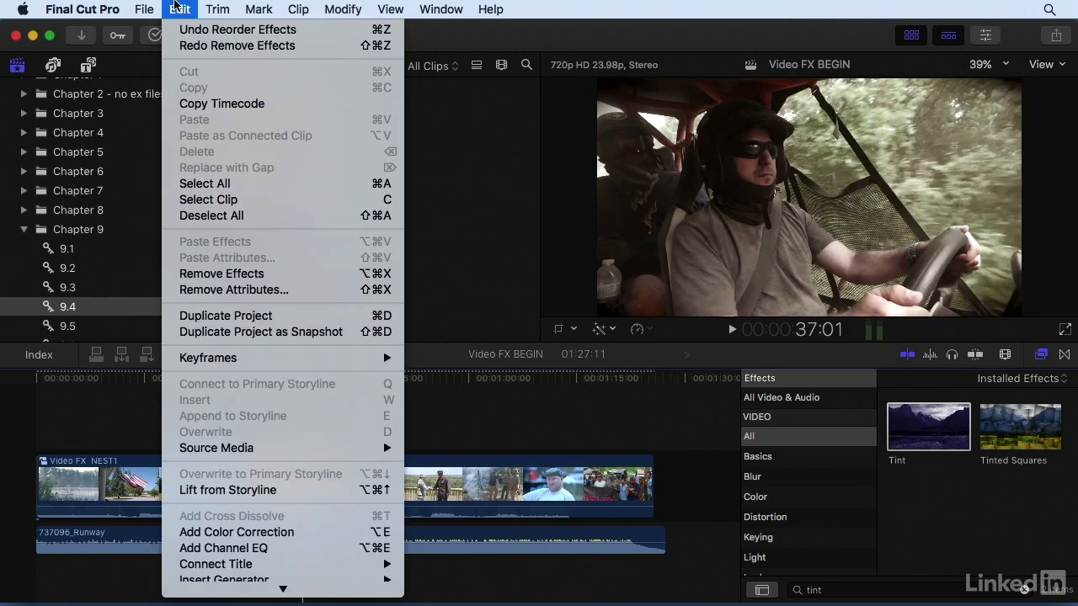
pyautogui.click(192, 289)
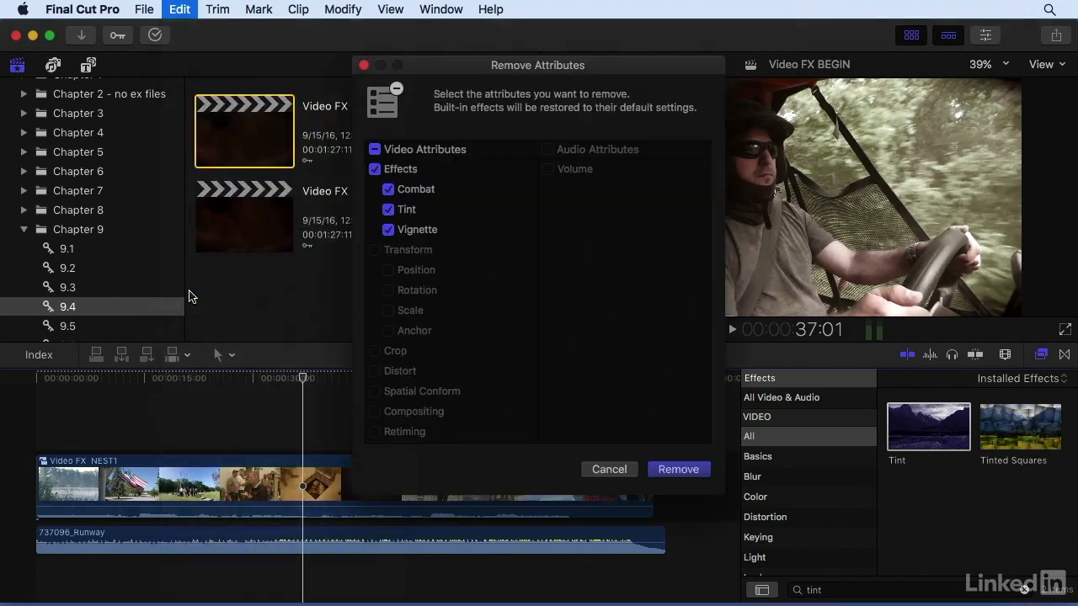
pyautogui.click(388, 209)
pyautogui.click(388, 189)
pyautogui.click(659, 463)
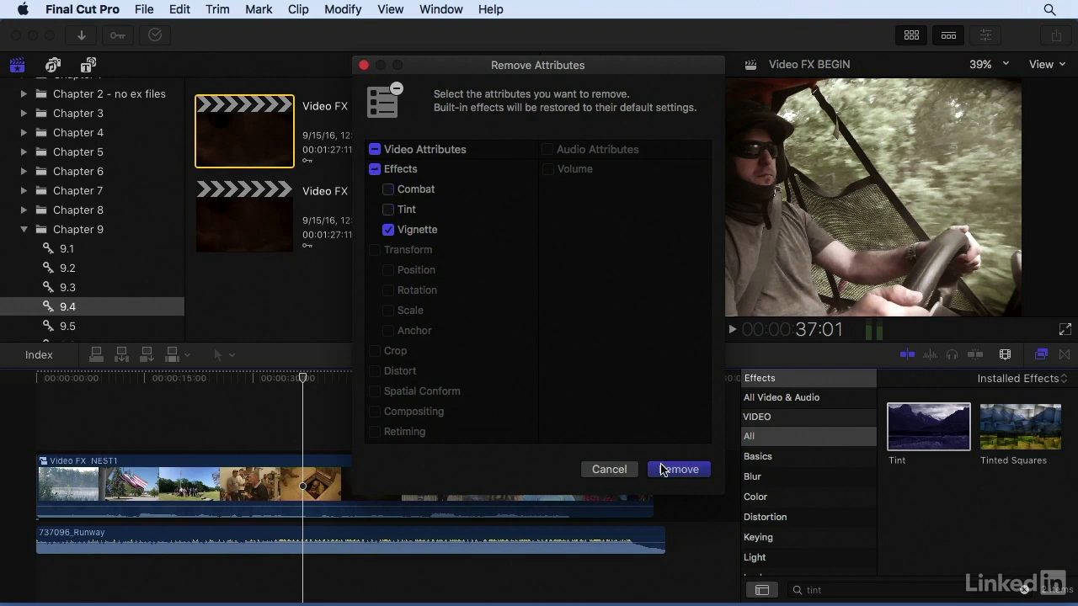